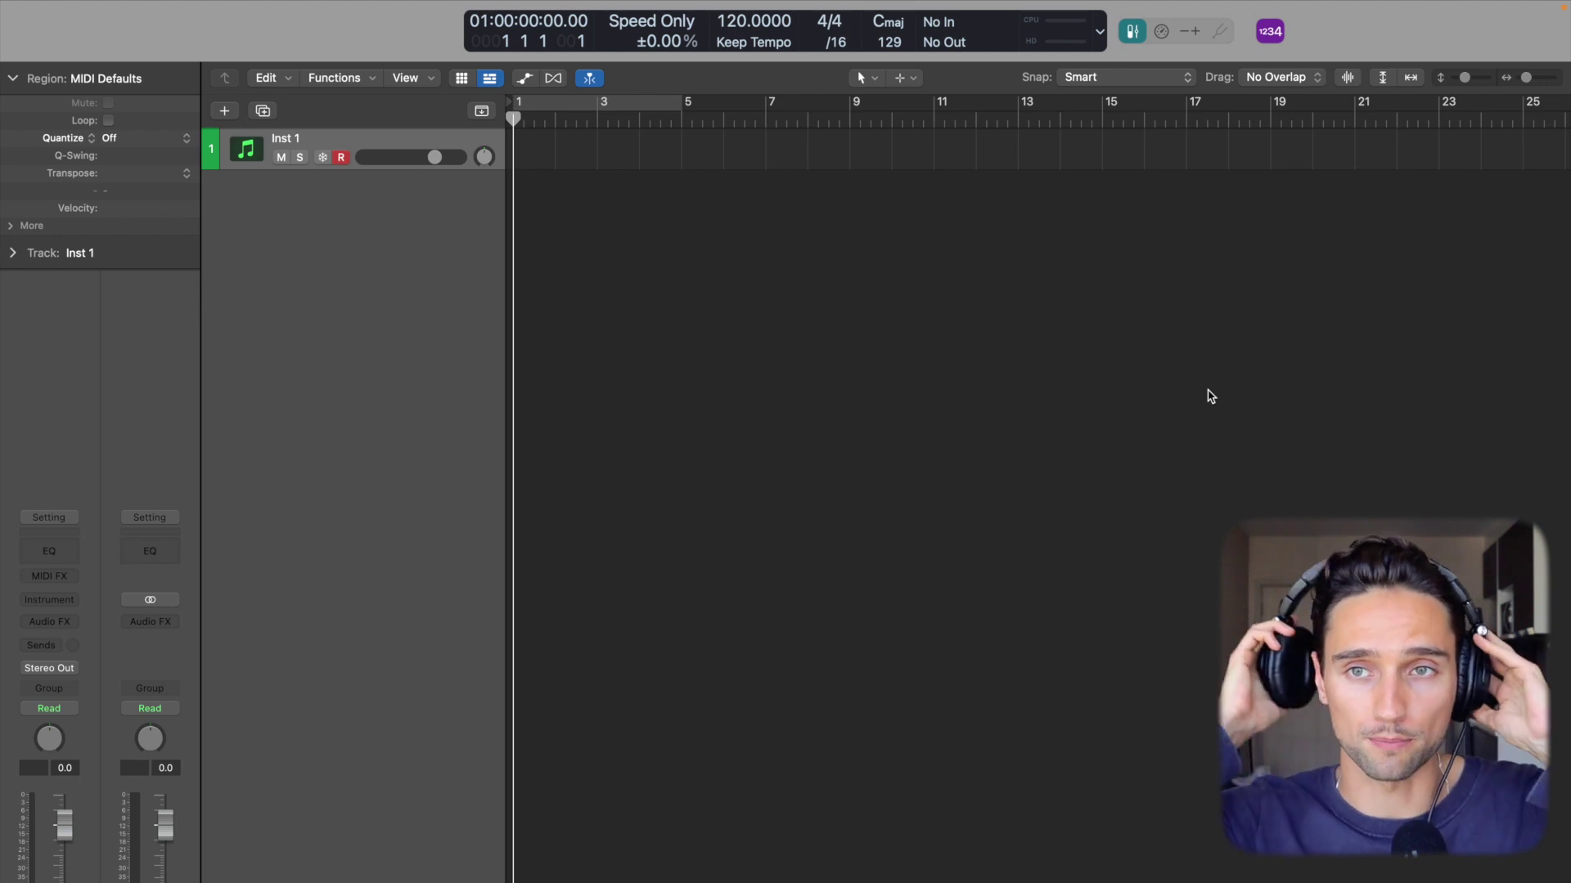
In the All Files browser, open Ardist Winter 2019 Collection > Normalized > Claps > Normal
key("f")
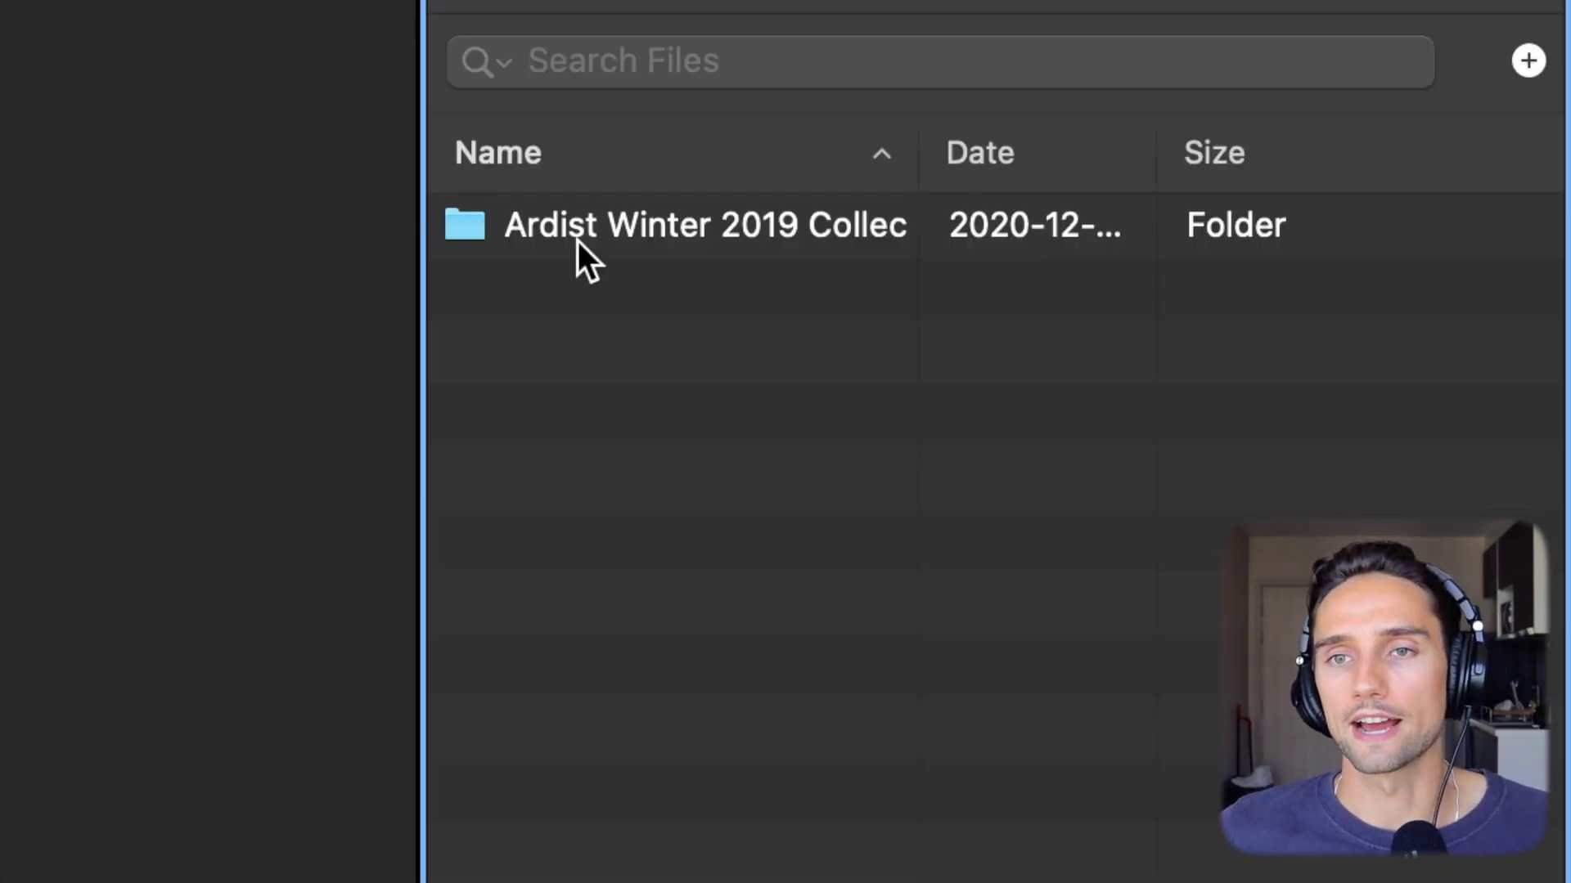
left_click(1258, 255)
left_click_drag(919, 153, 1052, 154)
double_click(737, 229)
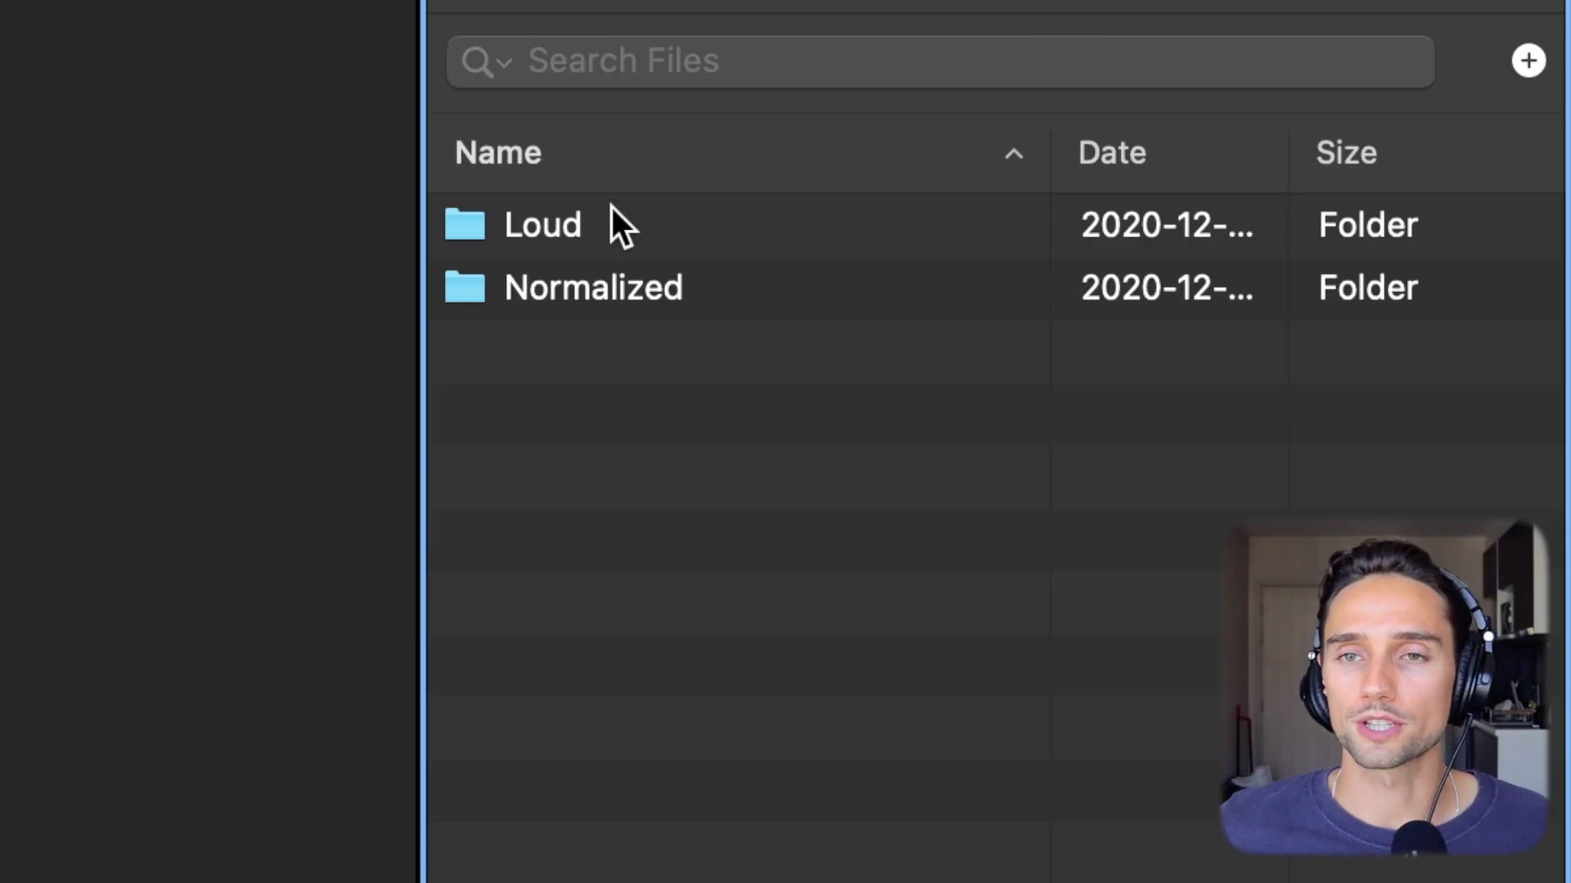
double_click(599, 288)
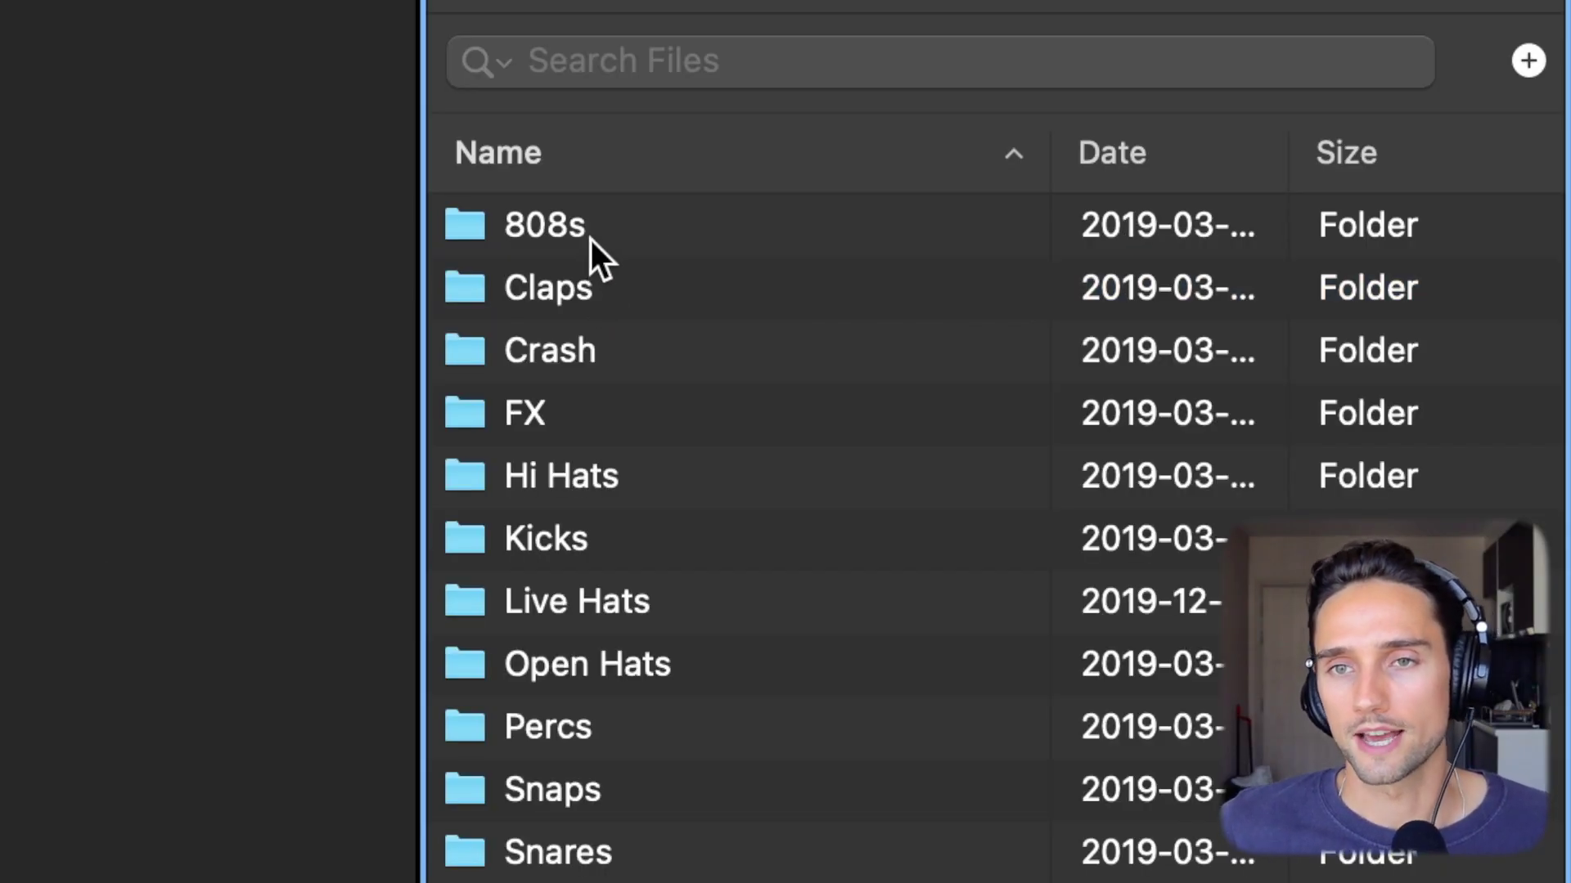
double_click(573, 294)
double_click(580, 294)
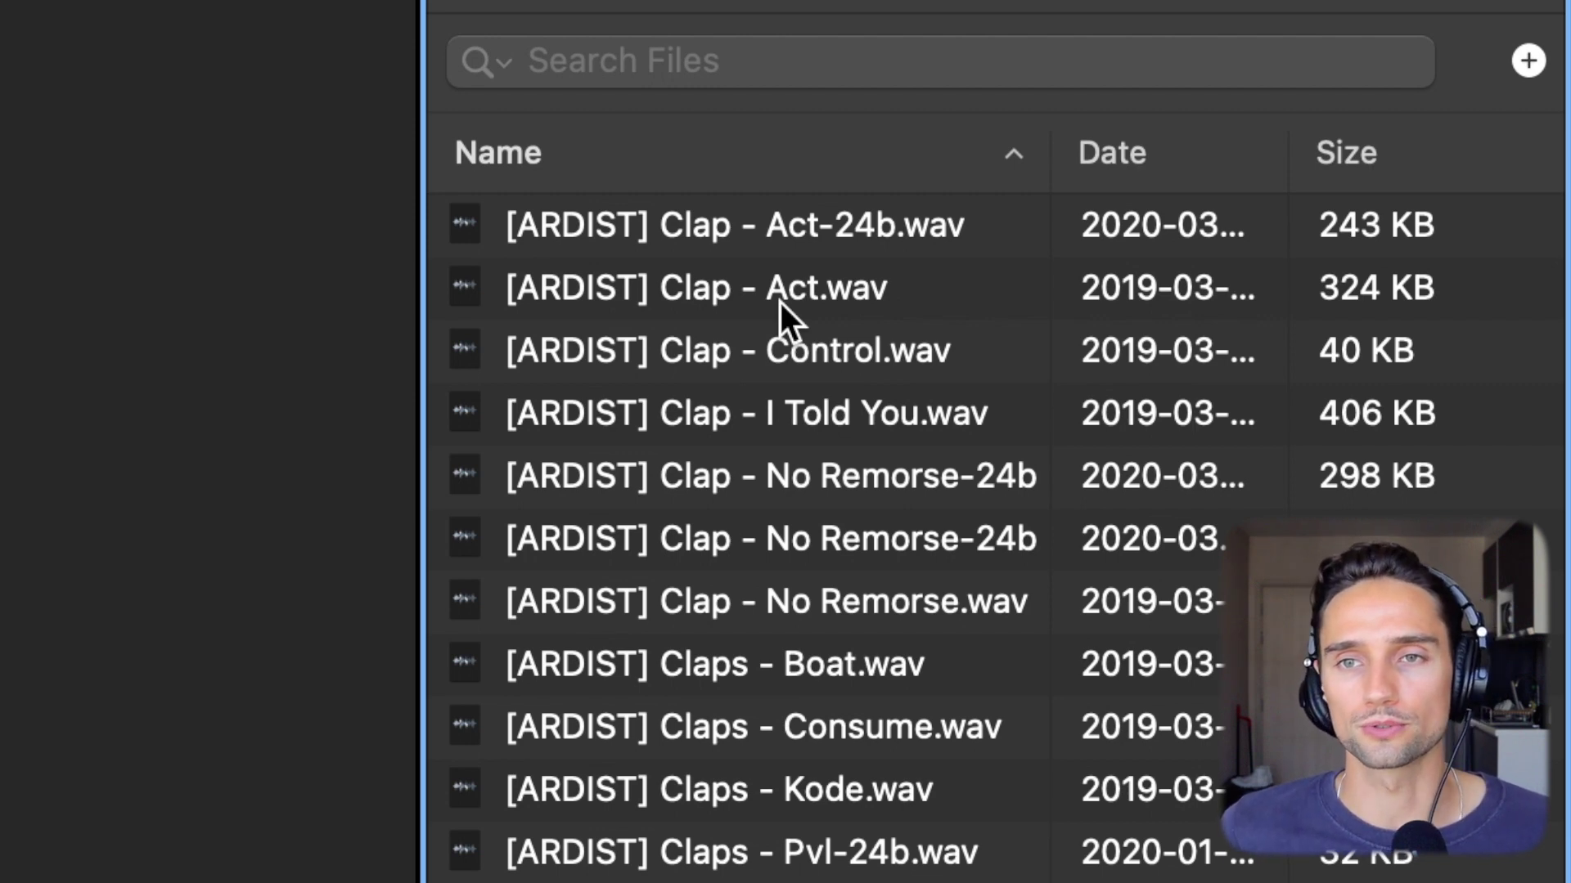
Preview the clap samples in turn, then select Claps - Boat.wav and Clap - Control.wav
key("Down")
key("Down")
key("Down")
key("Down")
key("Down")
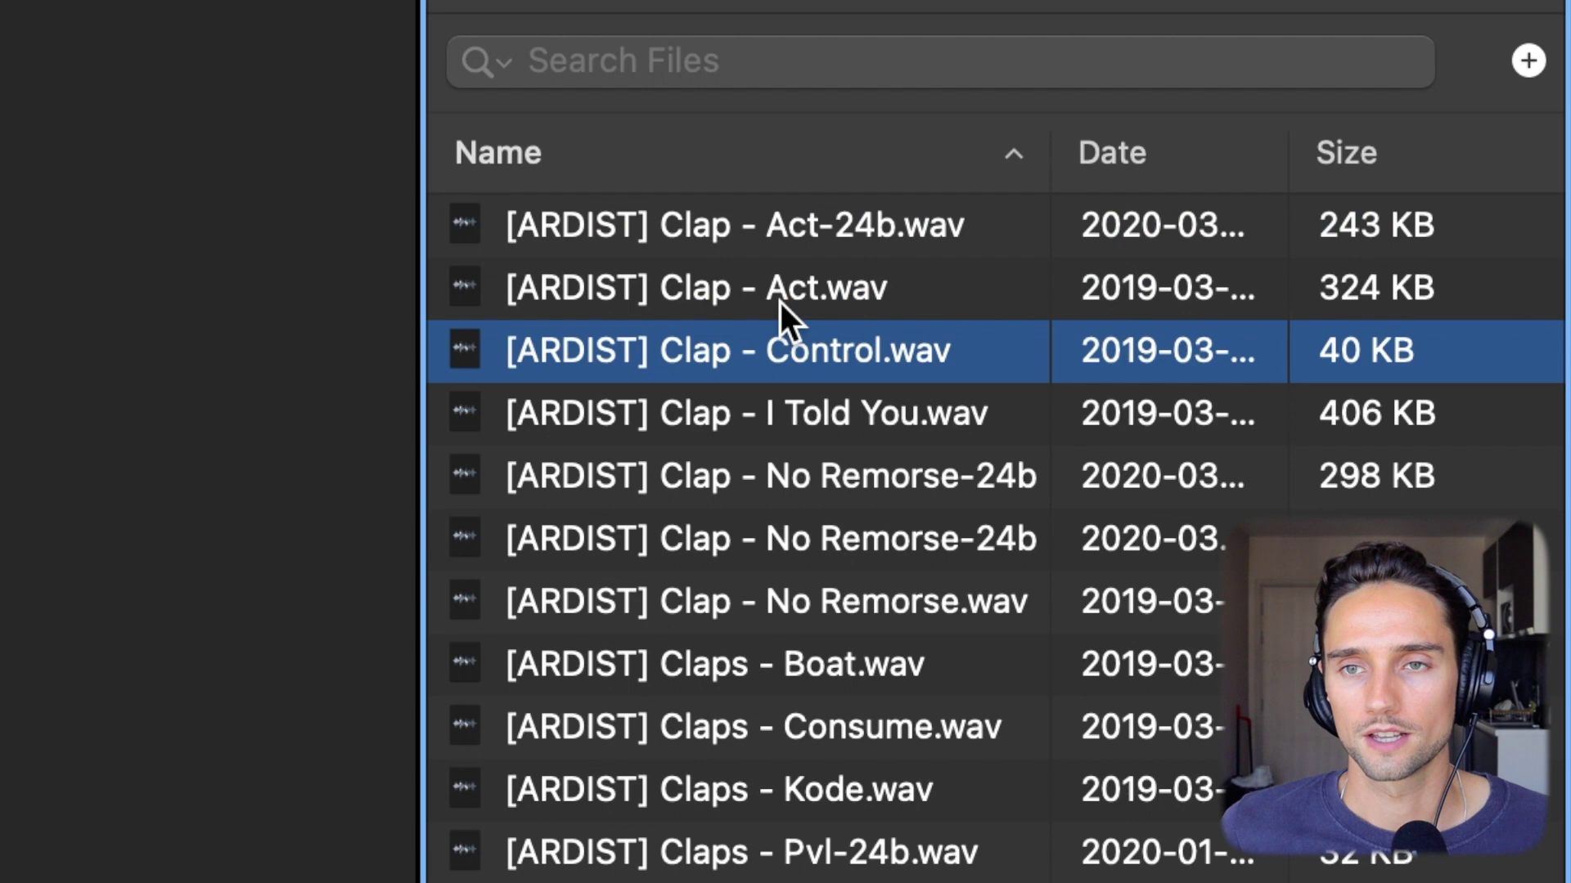
key("Down")
key("Down")
key("Down")
key("Down")
key("Down")
key("Down")
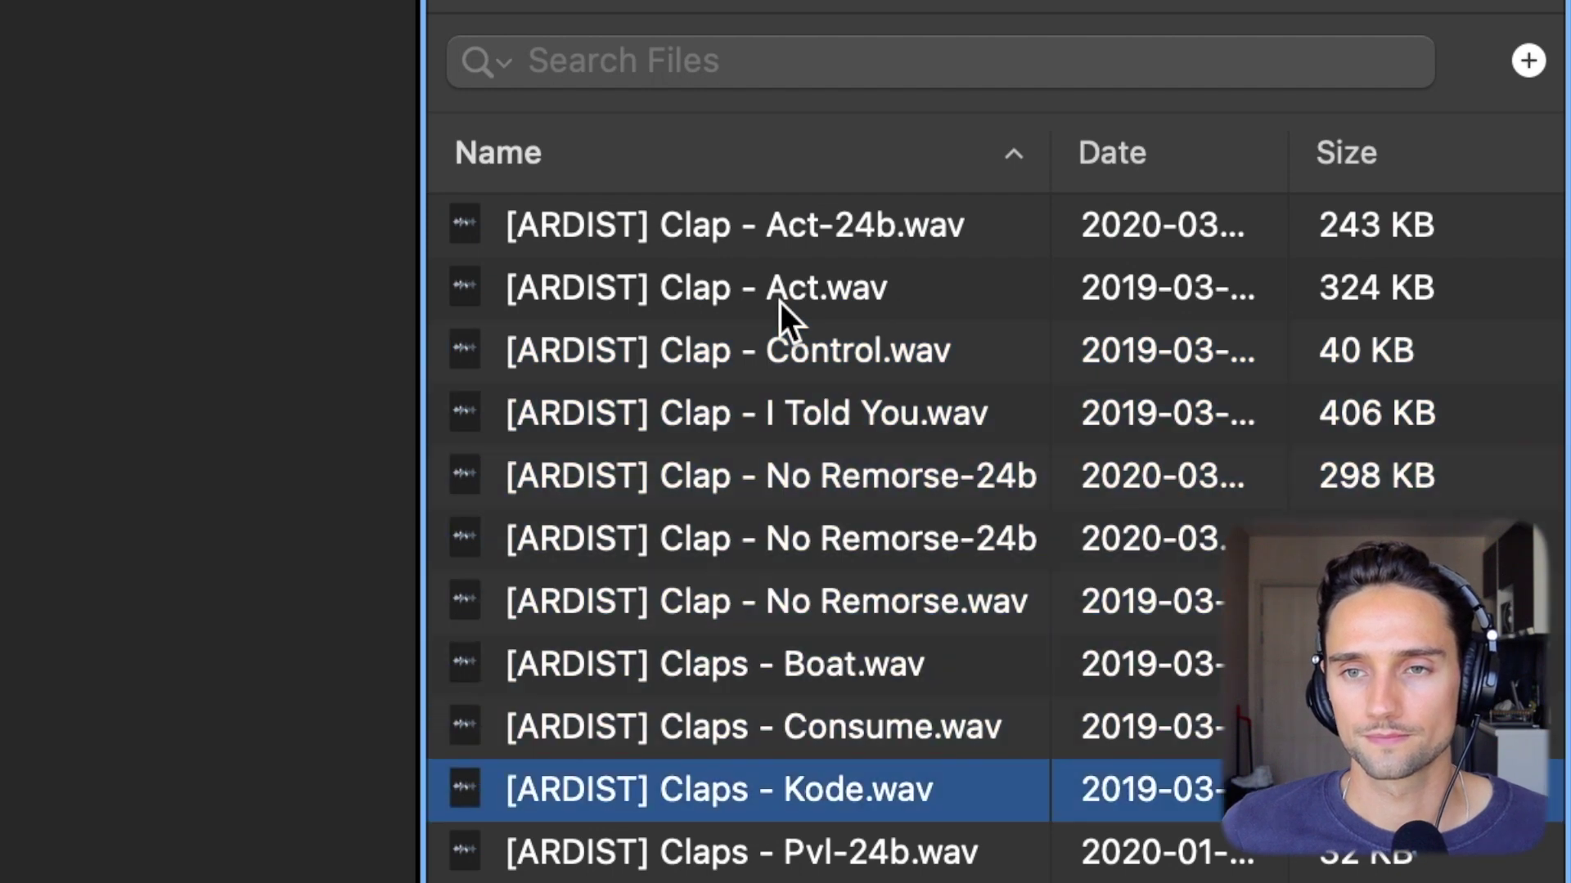
key("Down")
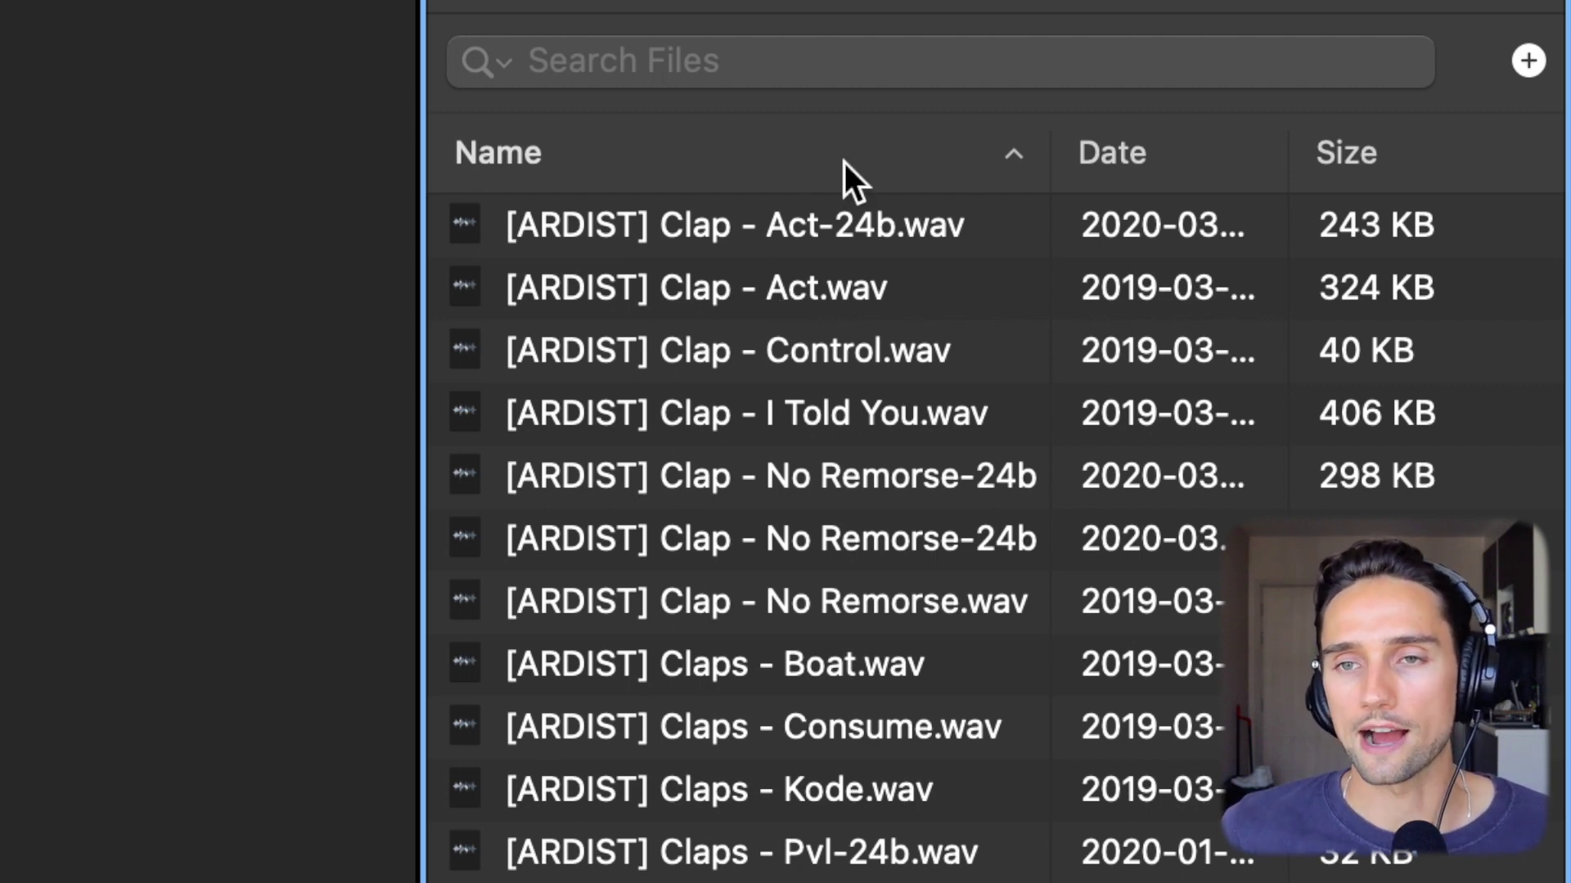
left_click(703, 667)
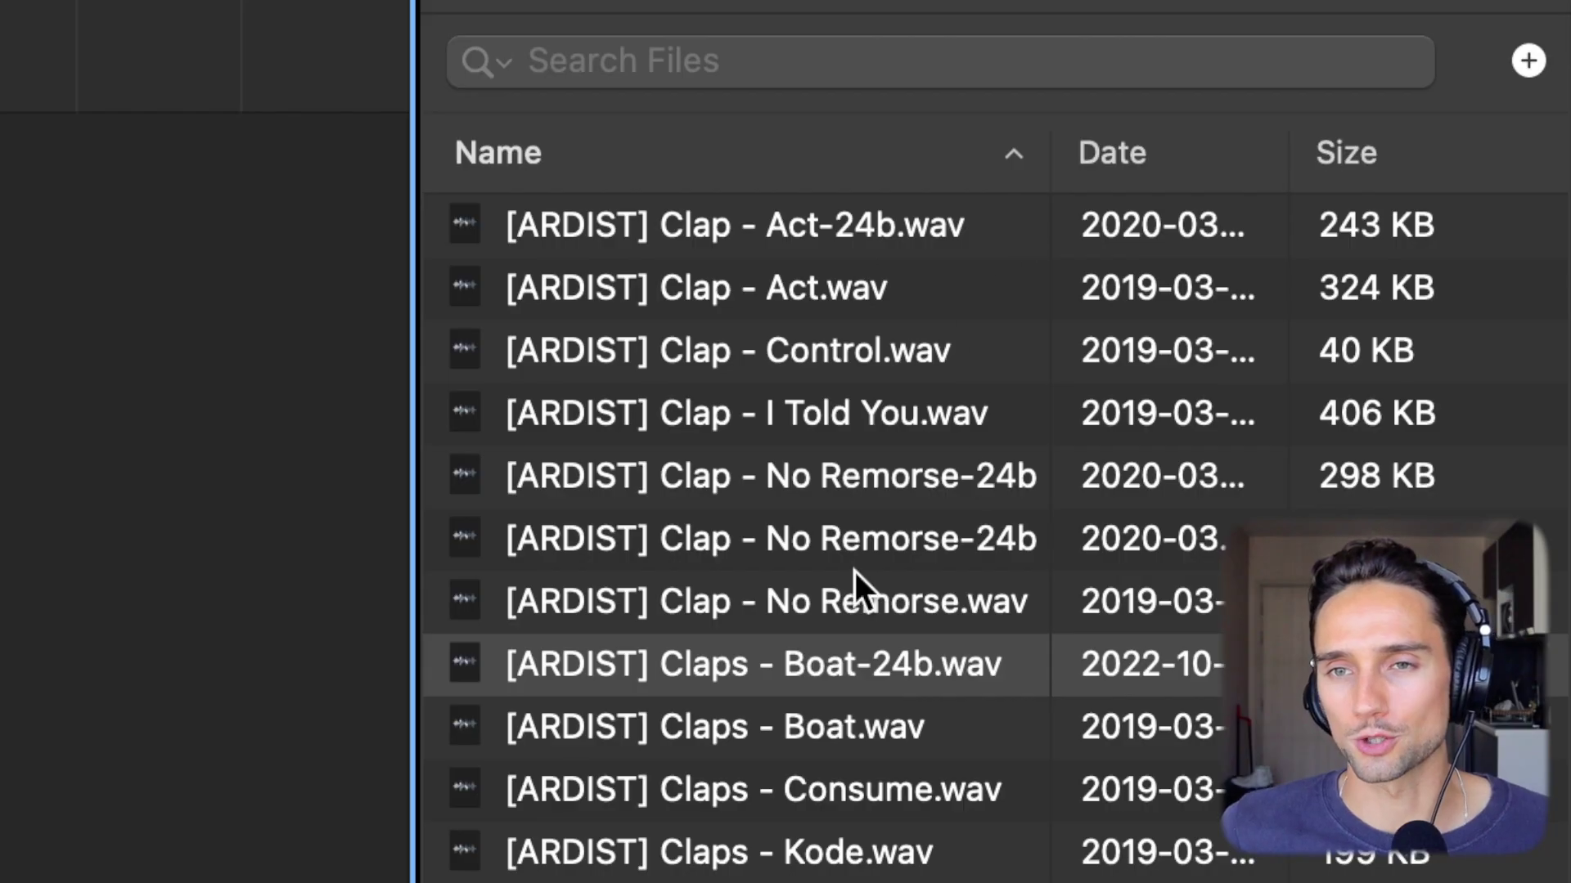
left_click(905, 353)
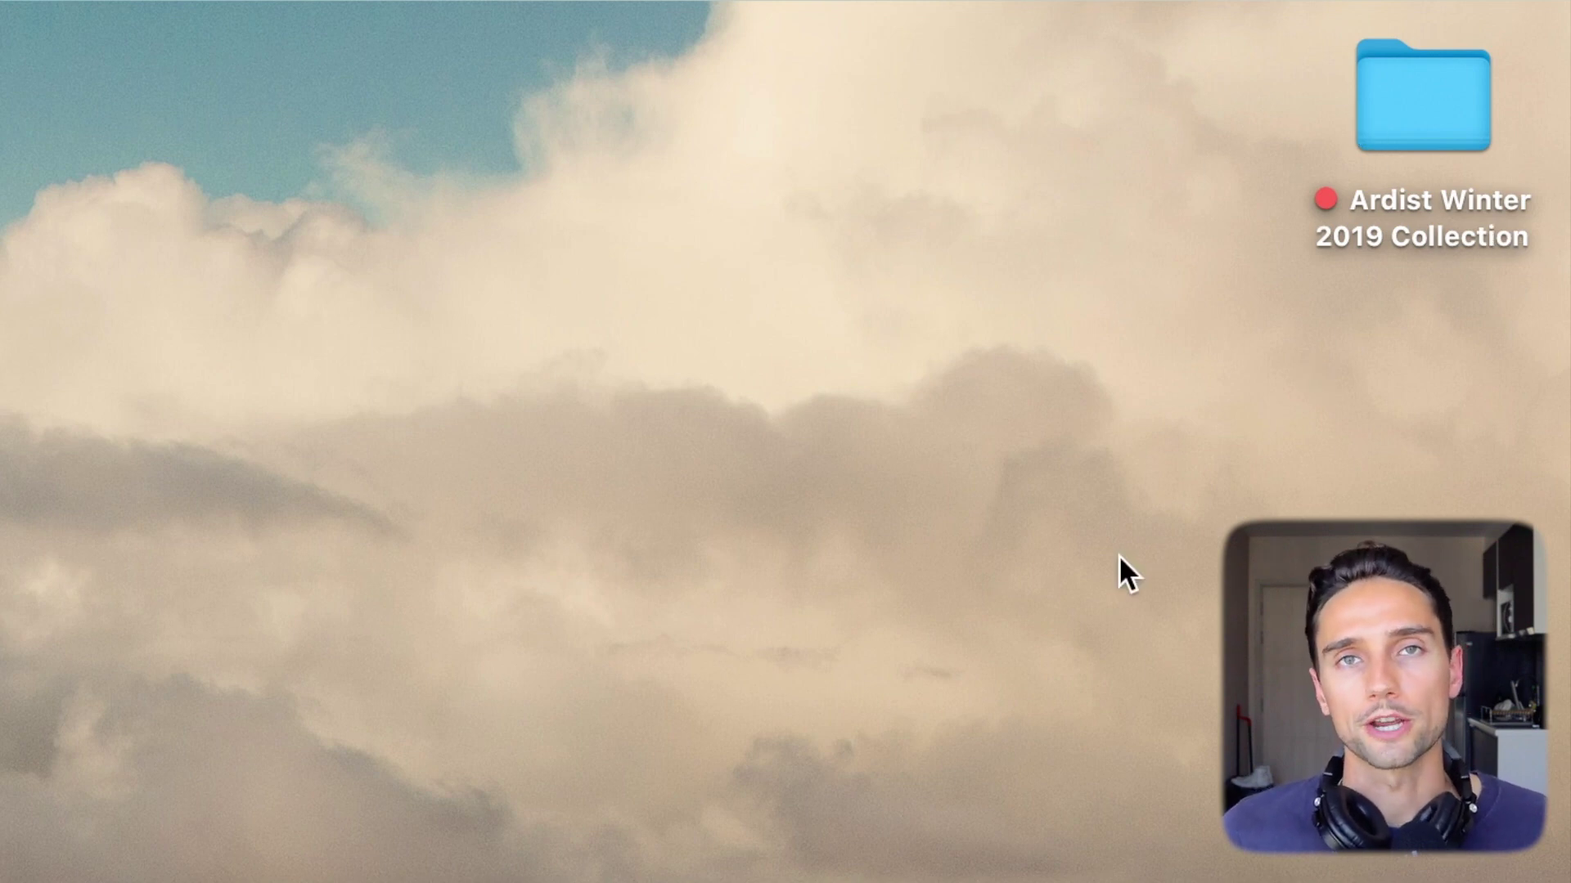
Create a new desktop folder named '24b Kits'
key("super+shift+n")
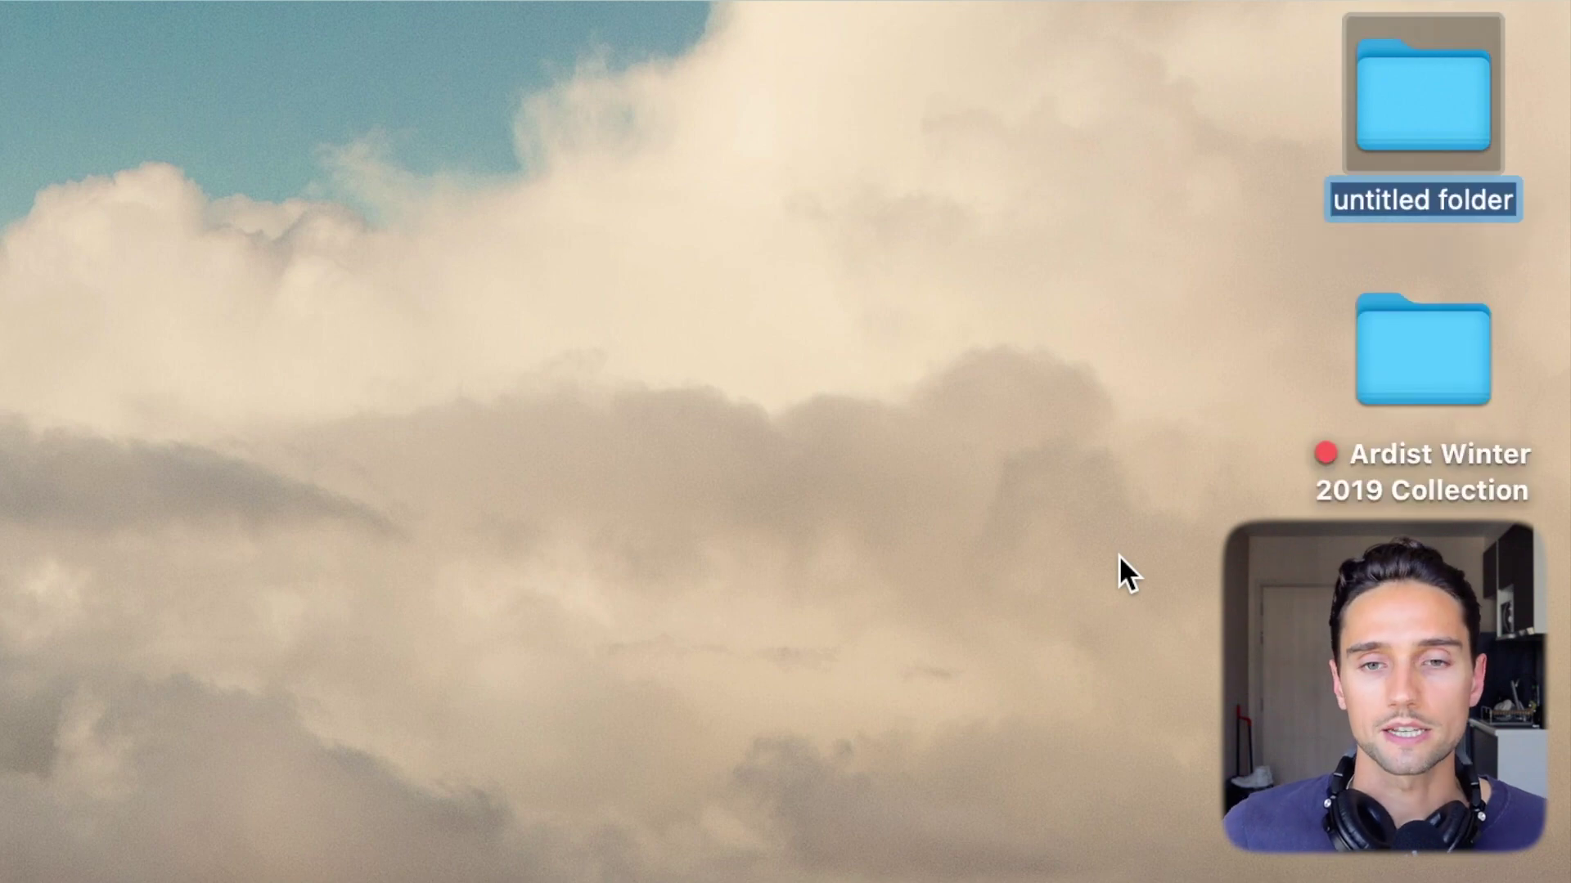
type("24b Kits")
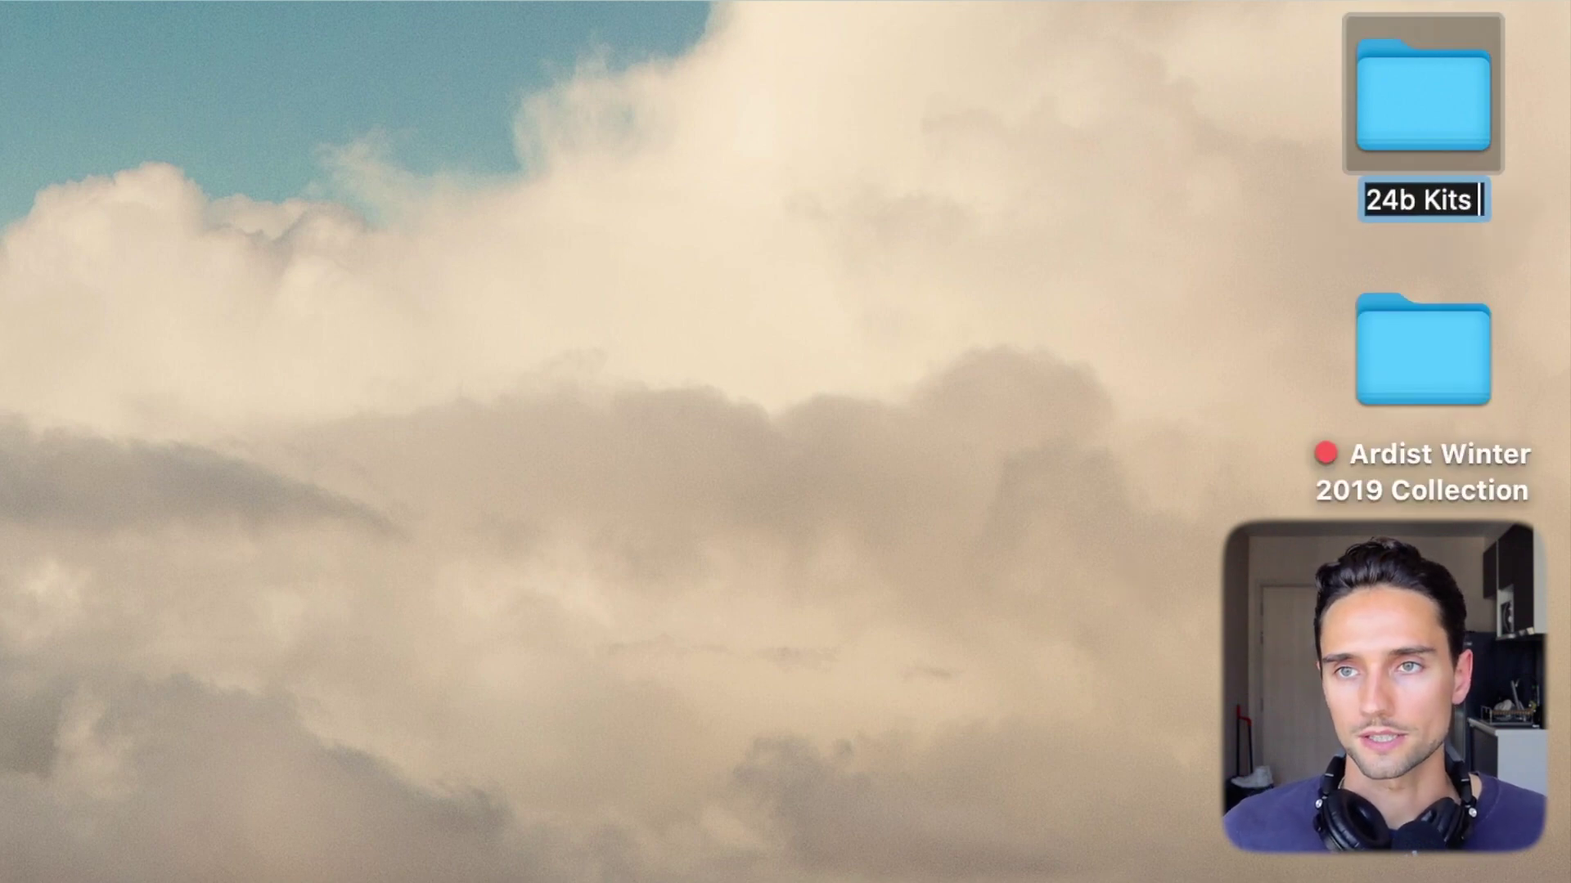
key("Return")
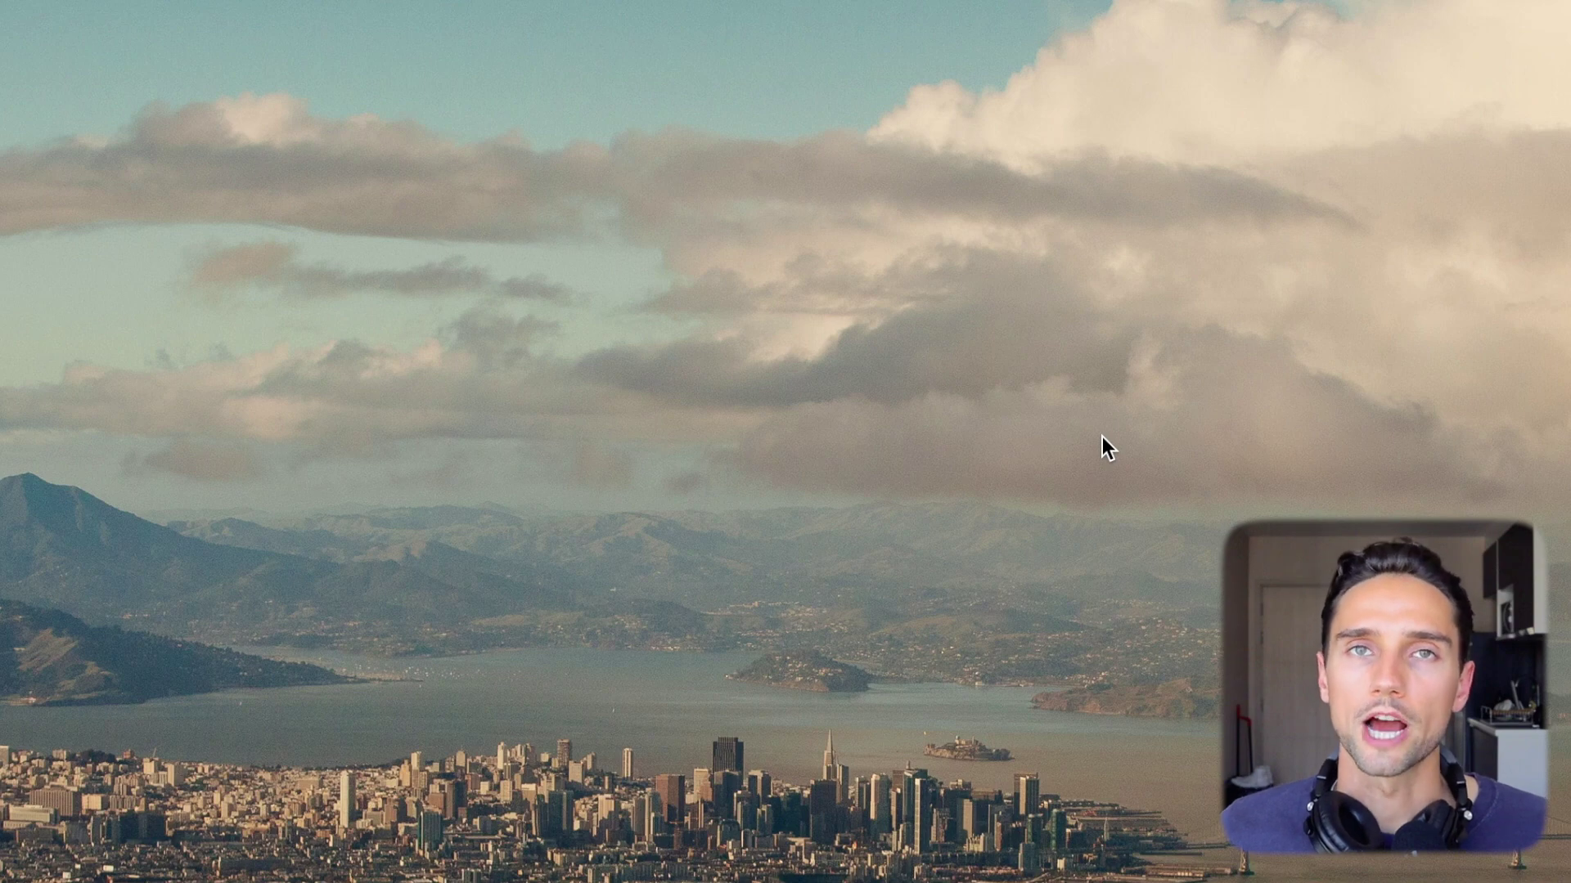
Launch Switch Sound File Converter from the app launcher search
key("alt+space")
type("swithc")
key("BackSpace")
key("BackSpace")
type("ch")
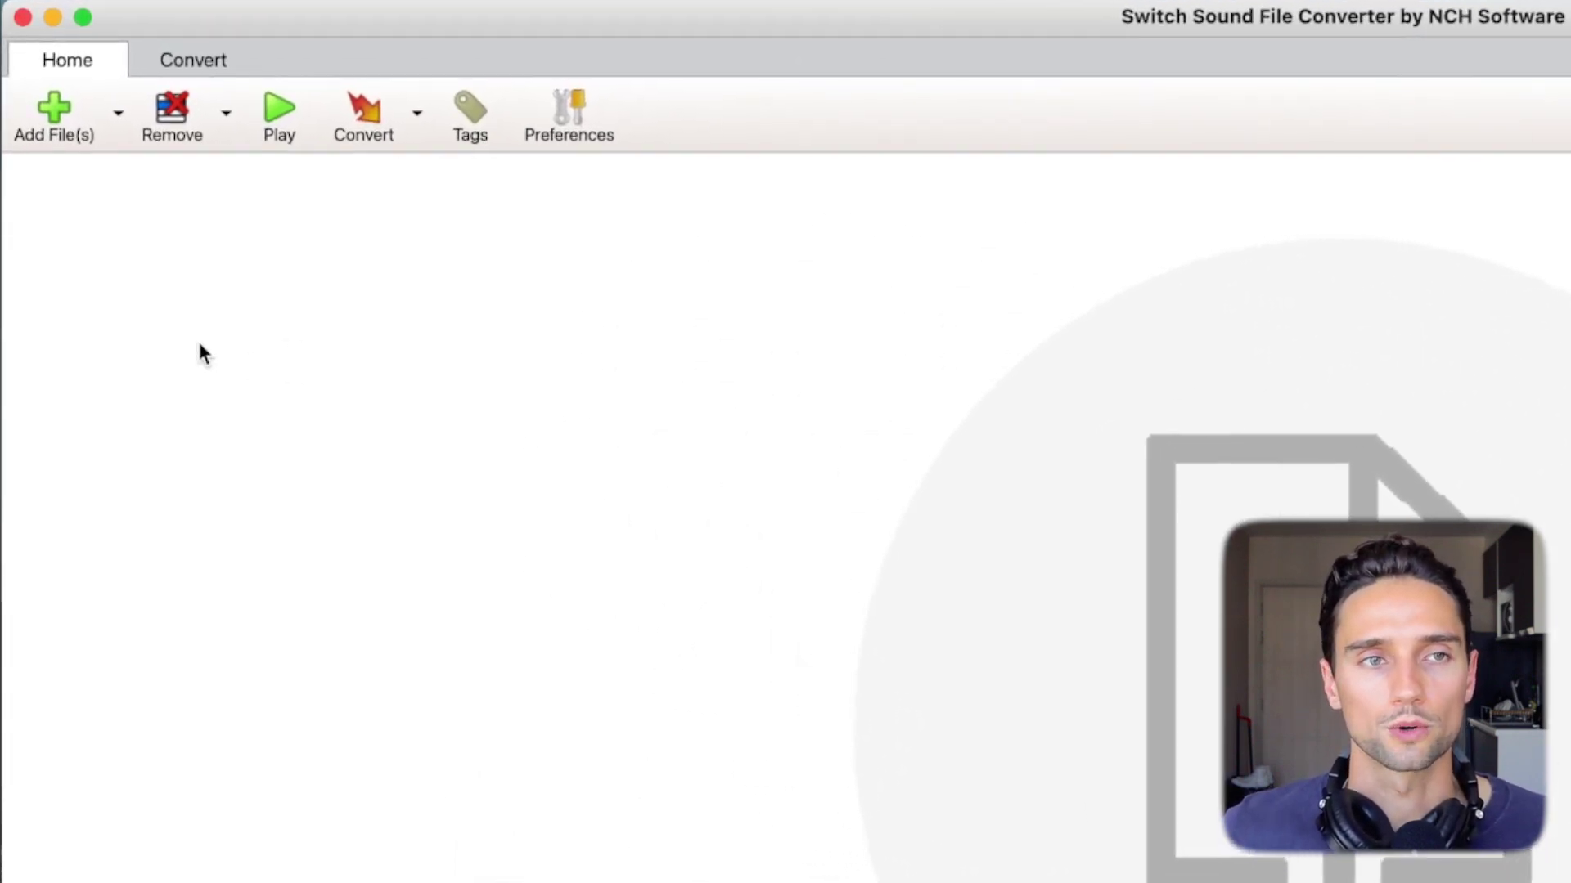
Add the Desktop's Ardist Winter 2019 Collection folder as a source, loading 1204 files
left_click(120, 123)
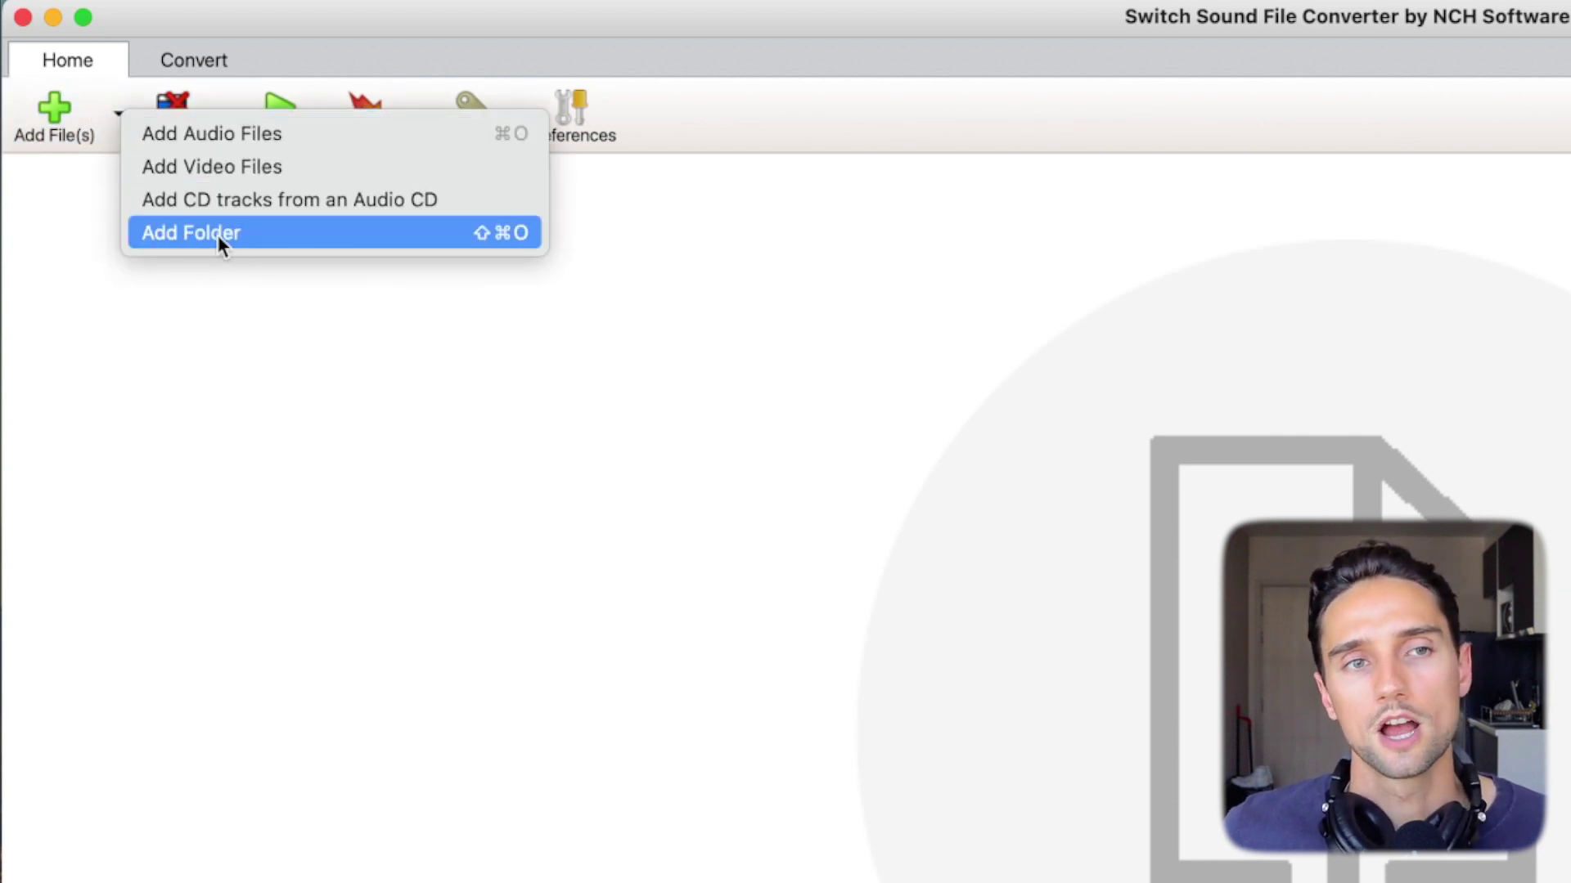
left_click(263, 237)
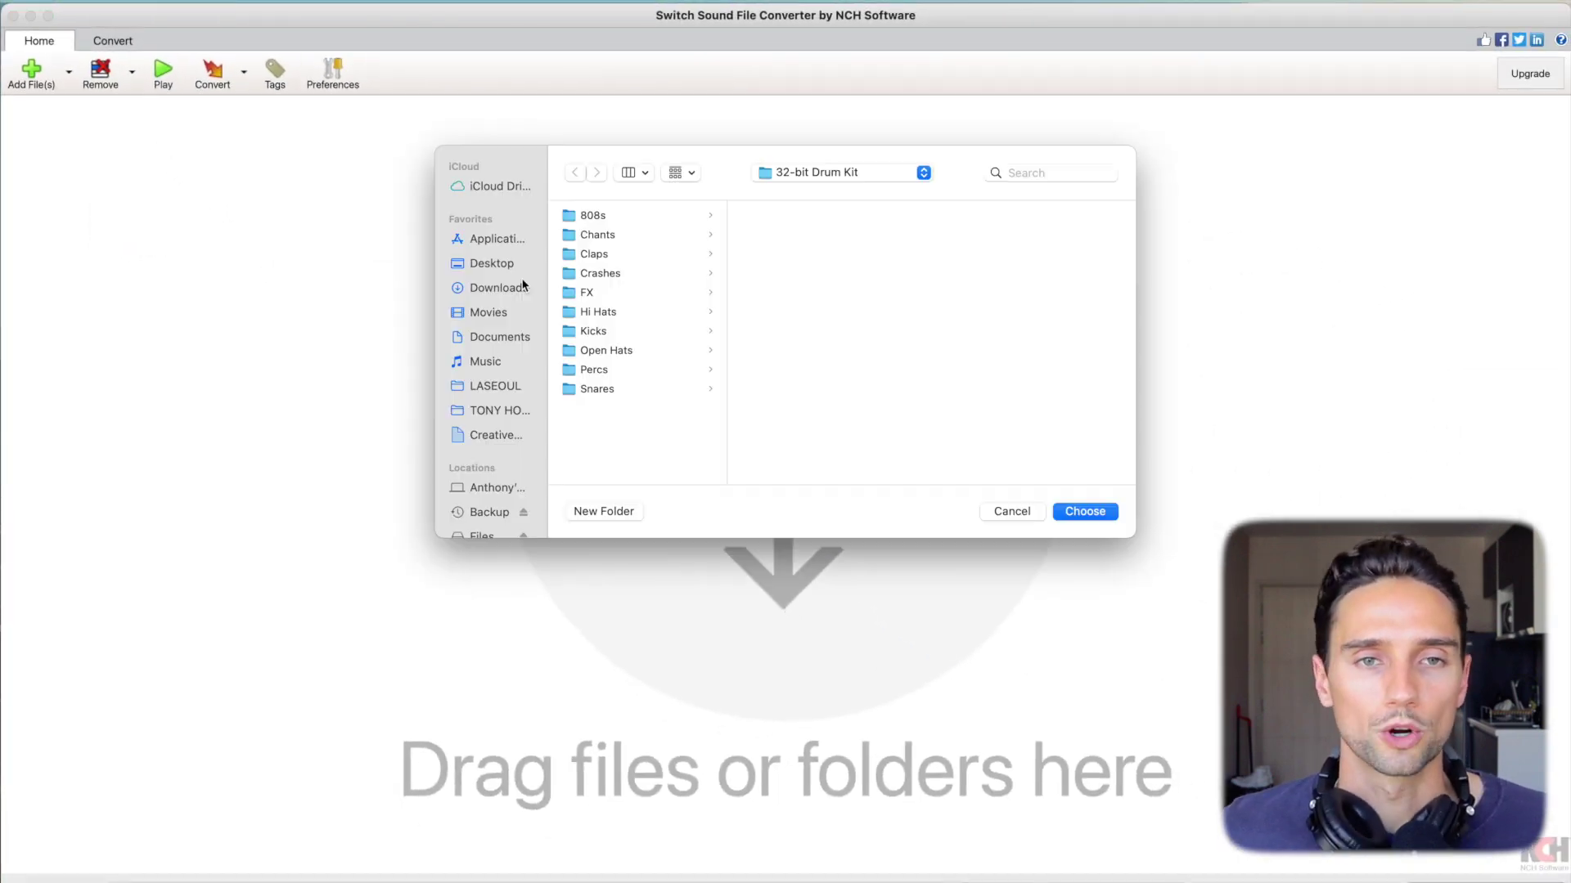
left_click(496, 263)
left_click(604, 236)
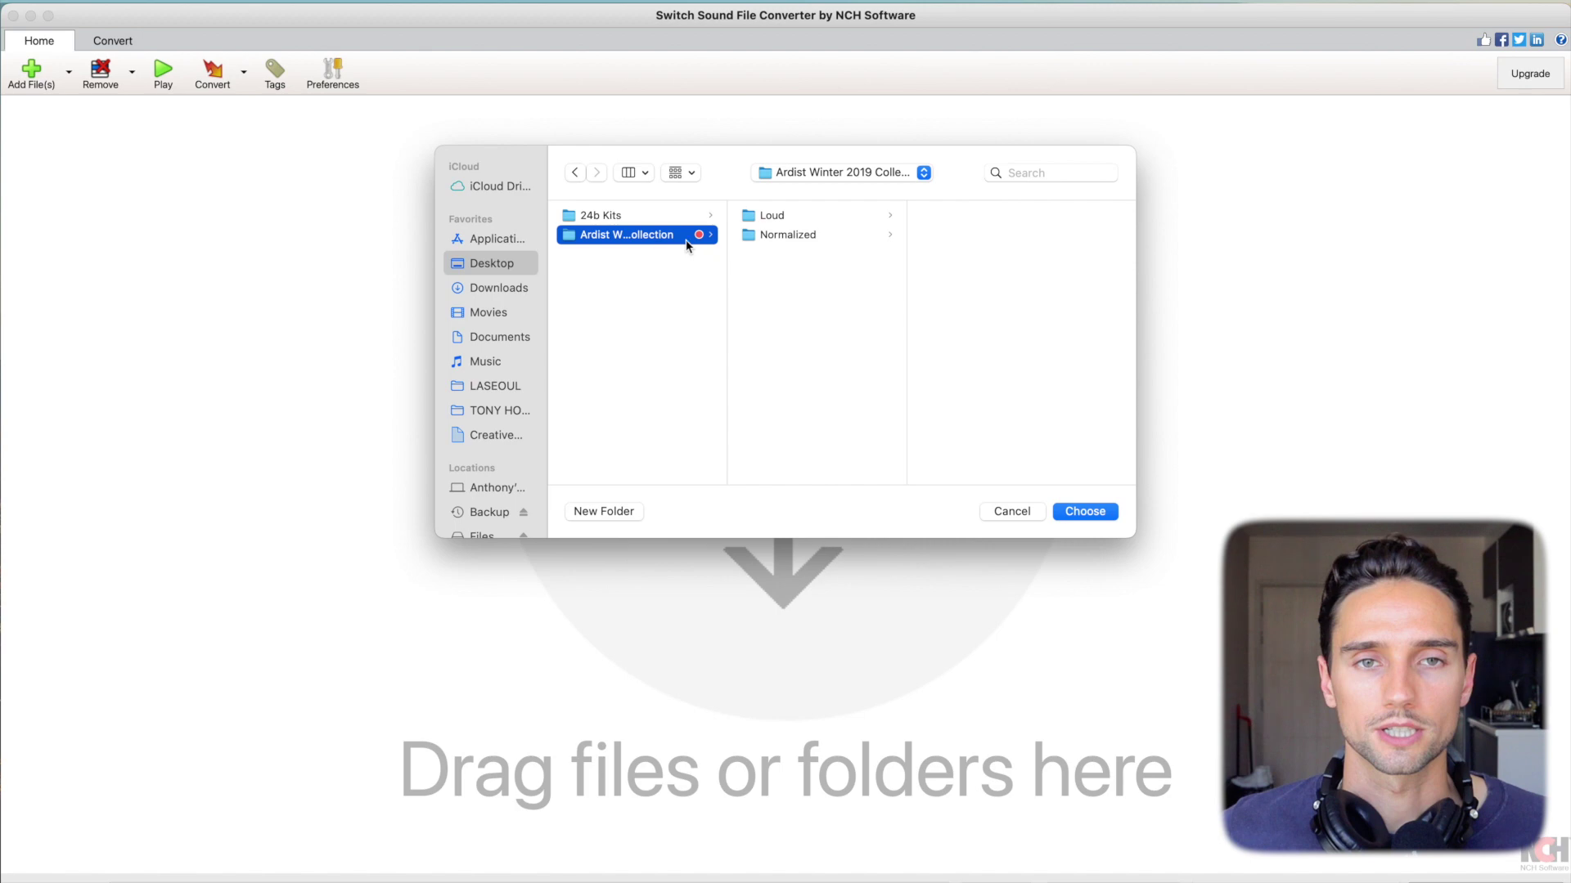
left_click_drag(726, 238, 836, 247)
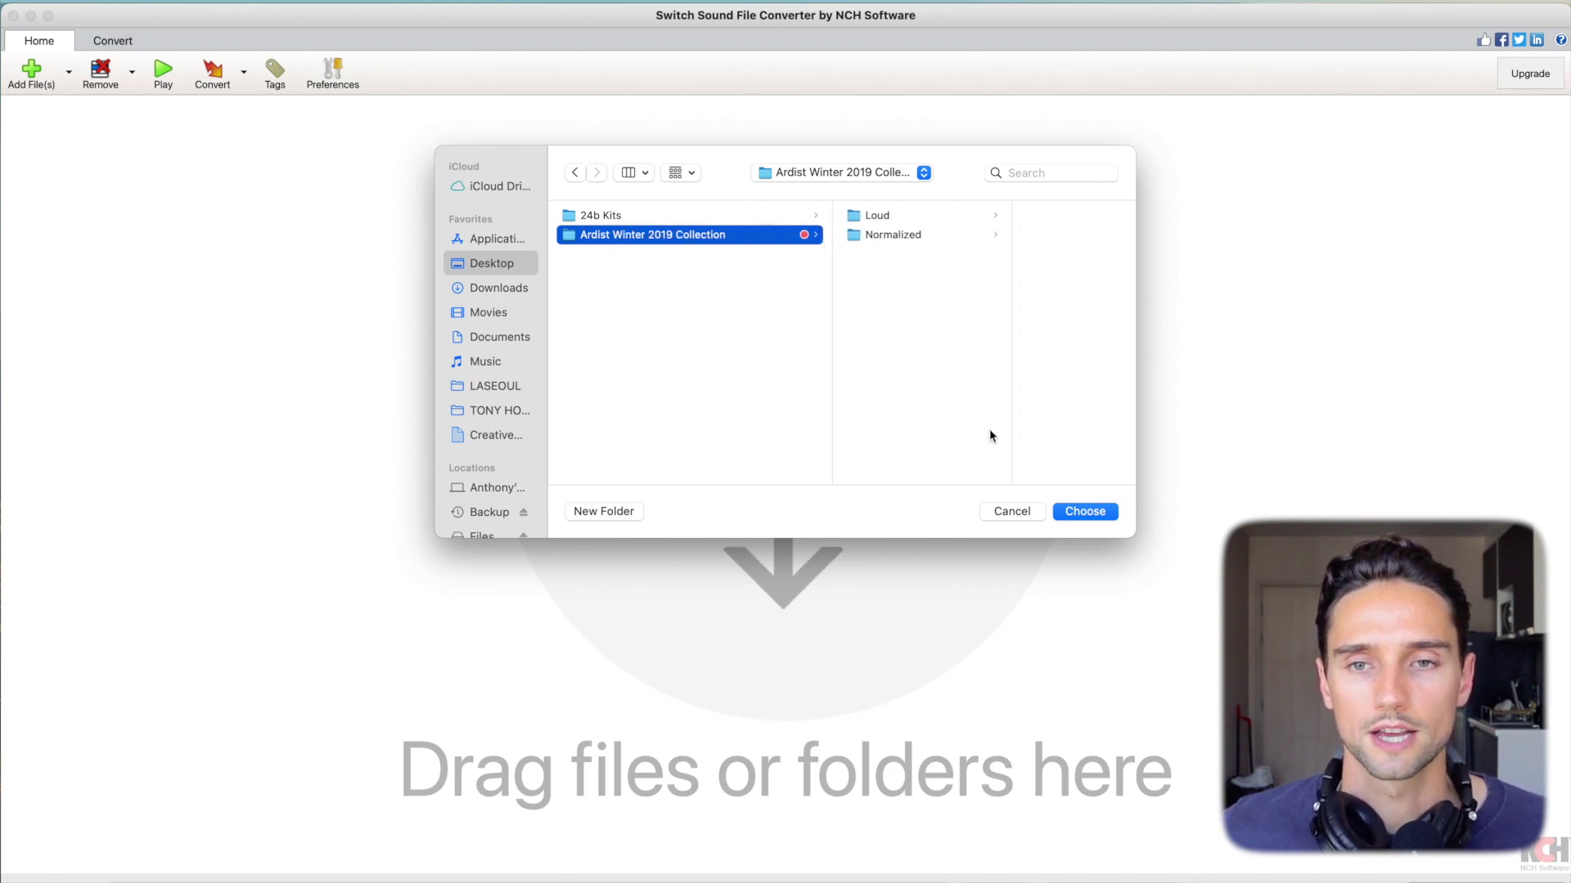
left_click(1097, 515)
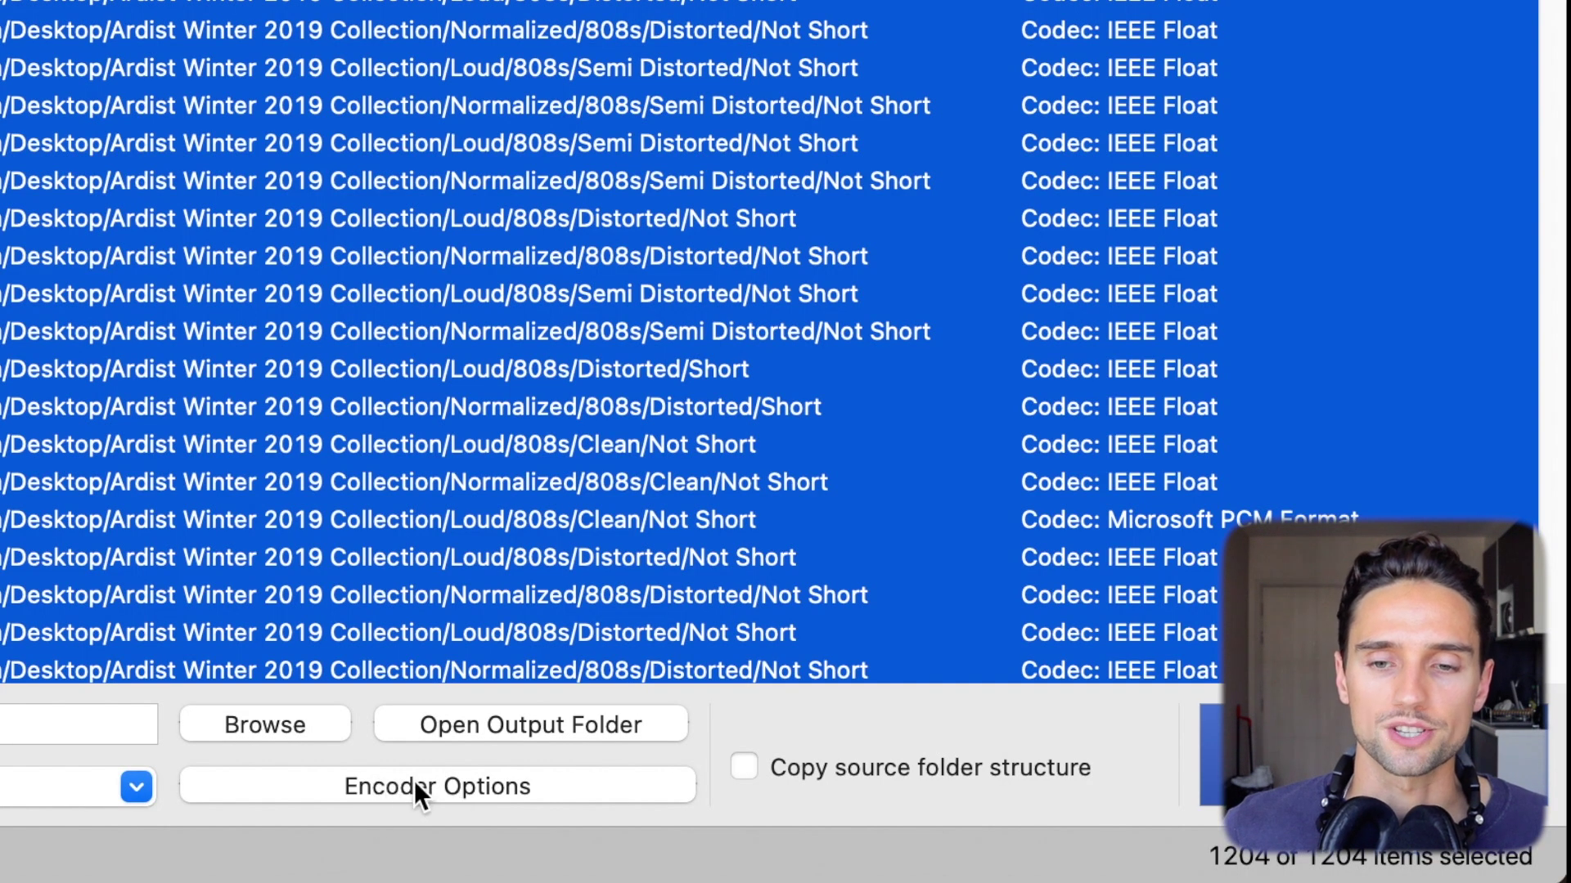
Set WAV encoder channels to Match Source, keeping PCM at 24 bits Integer
left_click(413, 781)
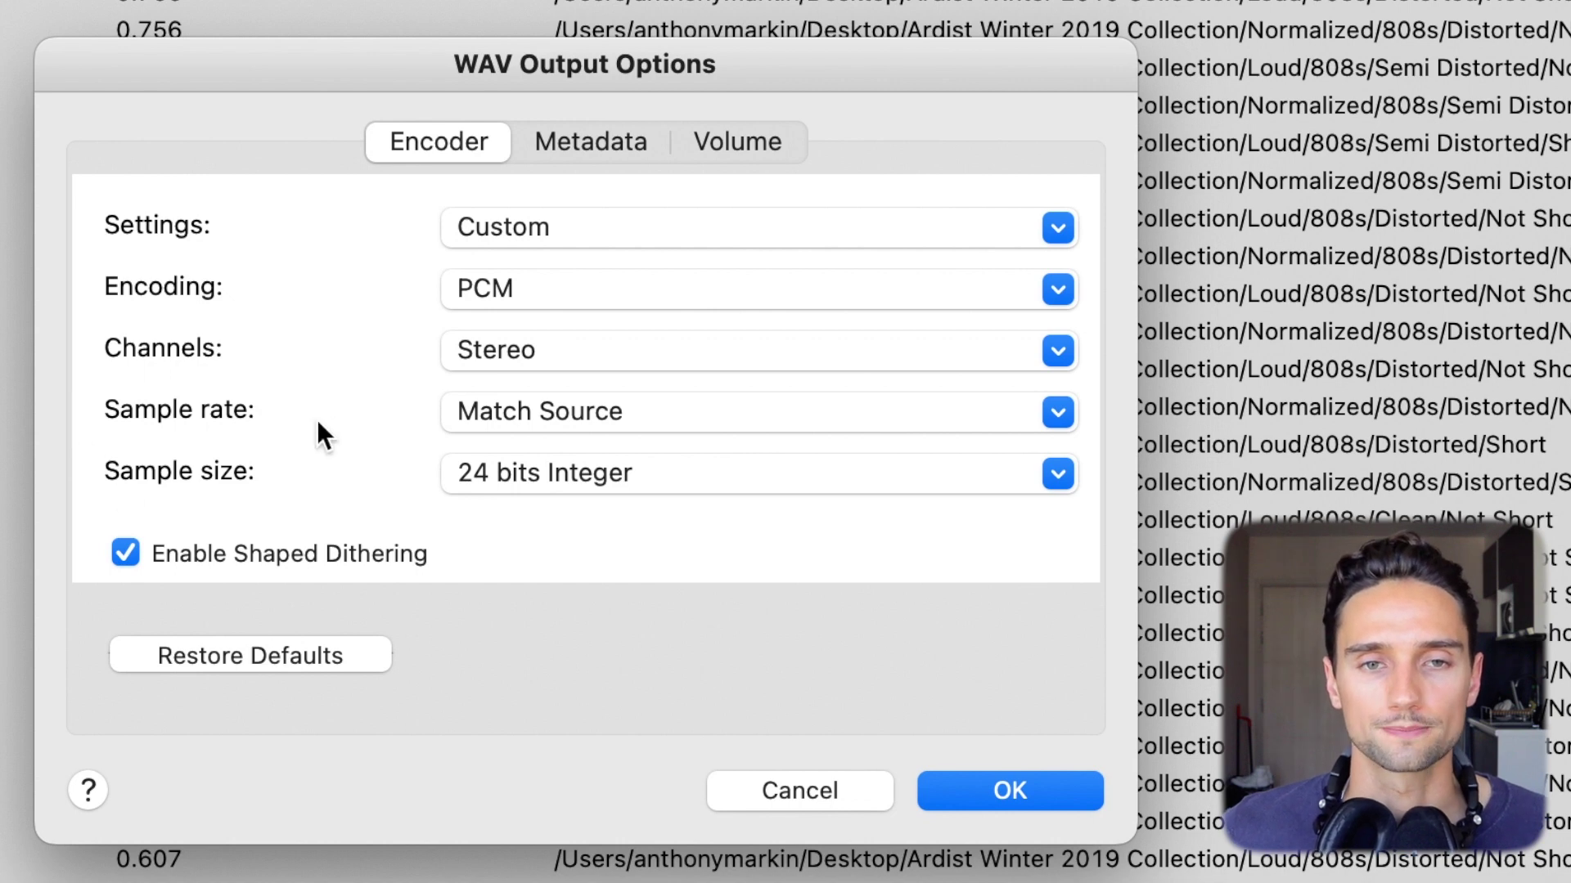
left_click(491, 363)
left_click(549, 408)
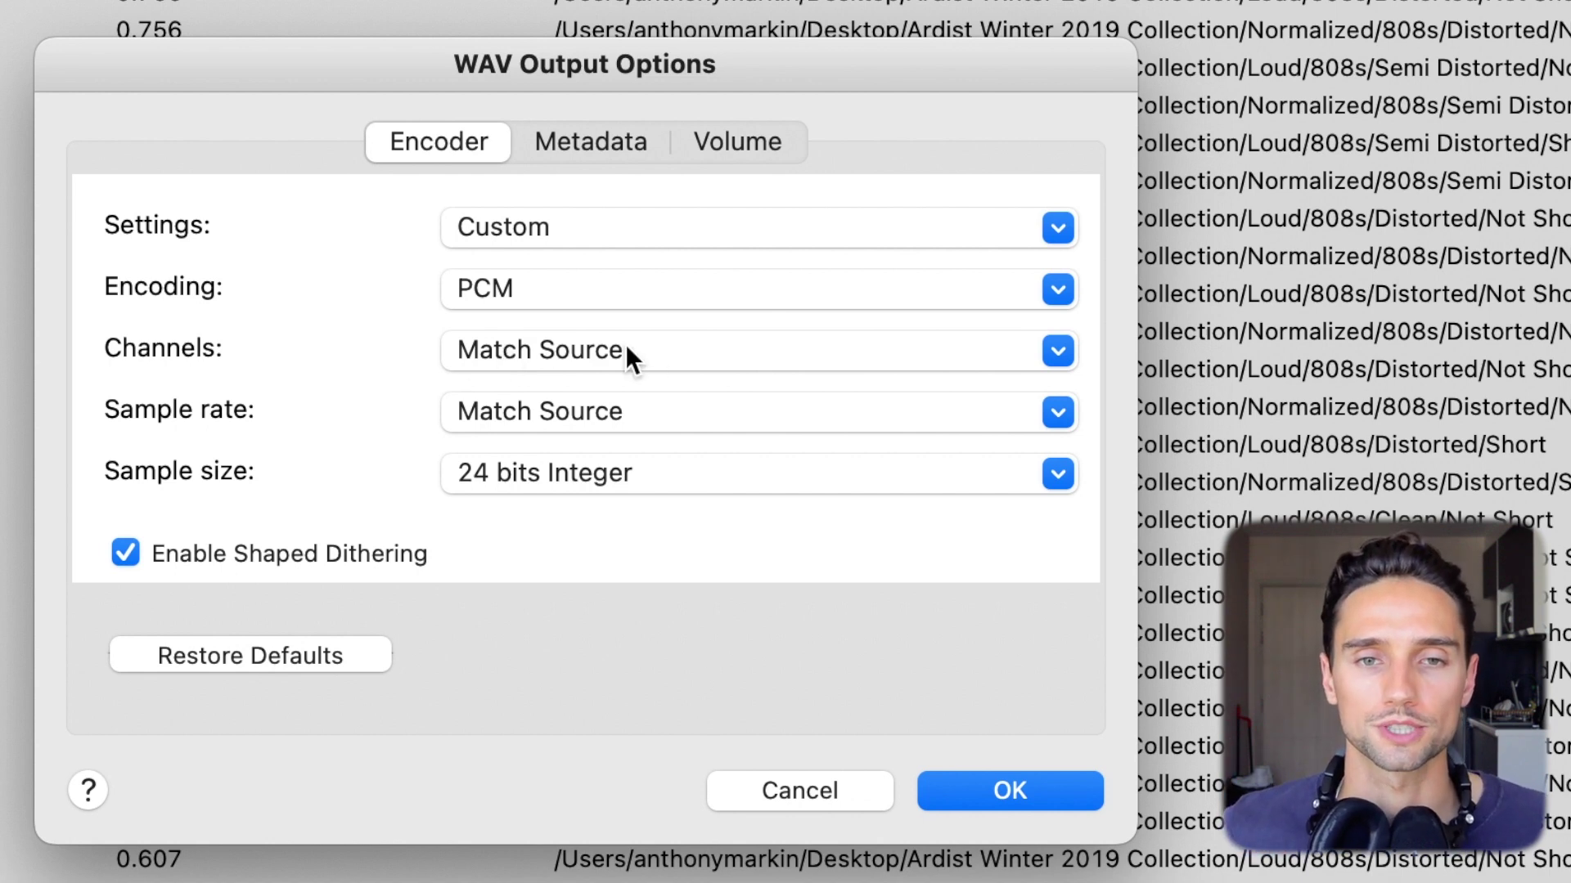
left_click(467, 472)
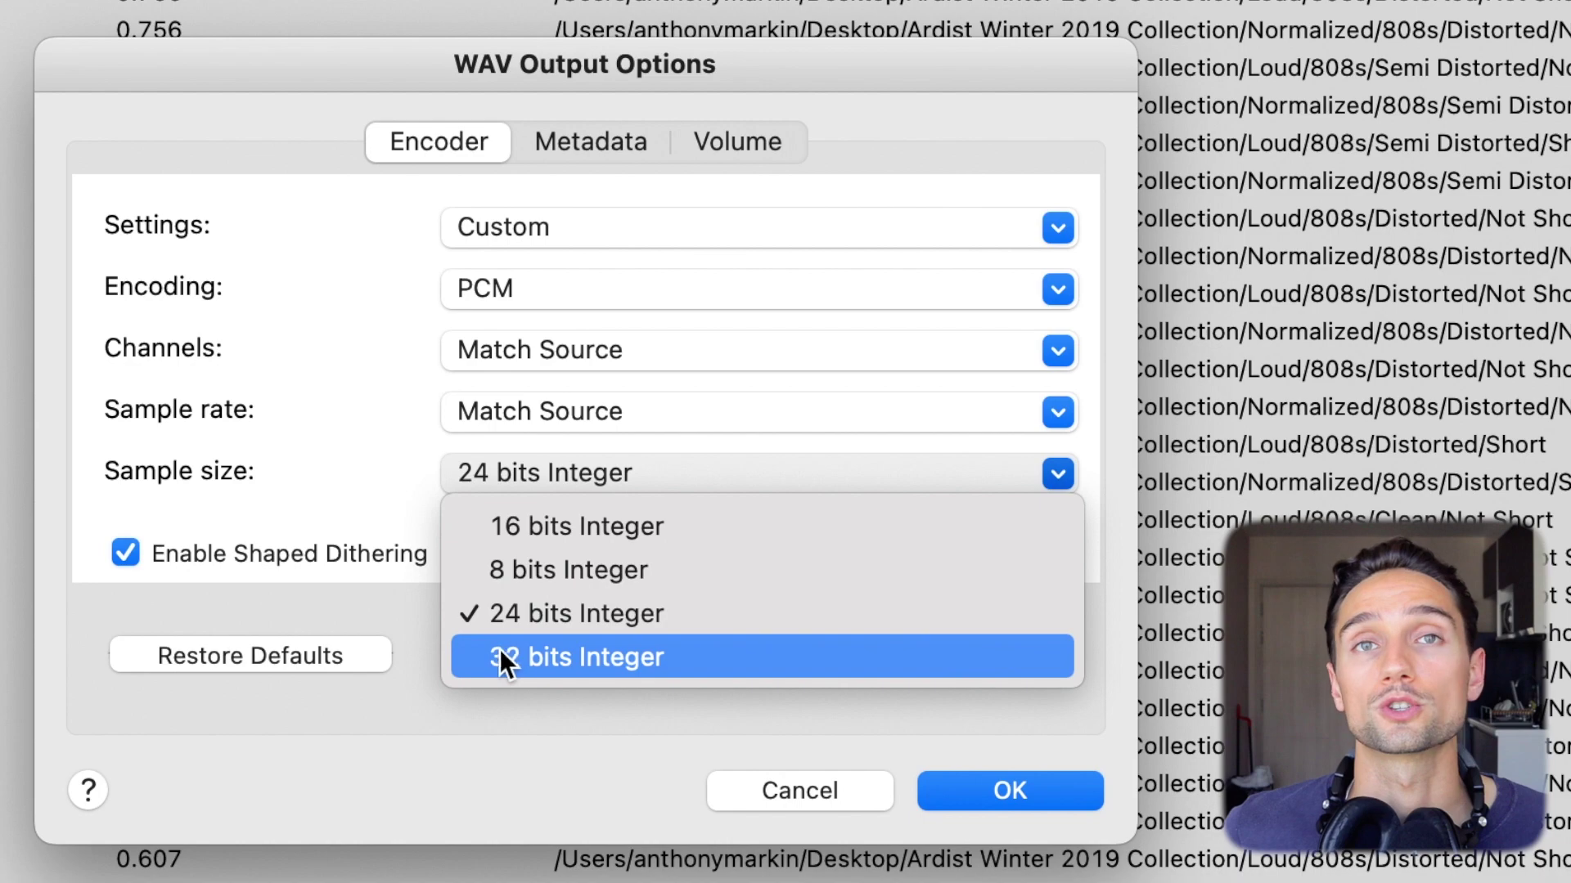
left_click(531, 616)
Close encoder options at 24 bits Integer and enable 'Copy source folder structure'
left_click(1010, 790)
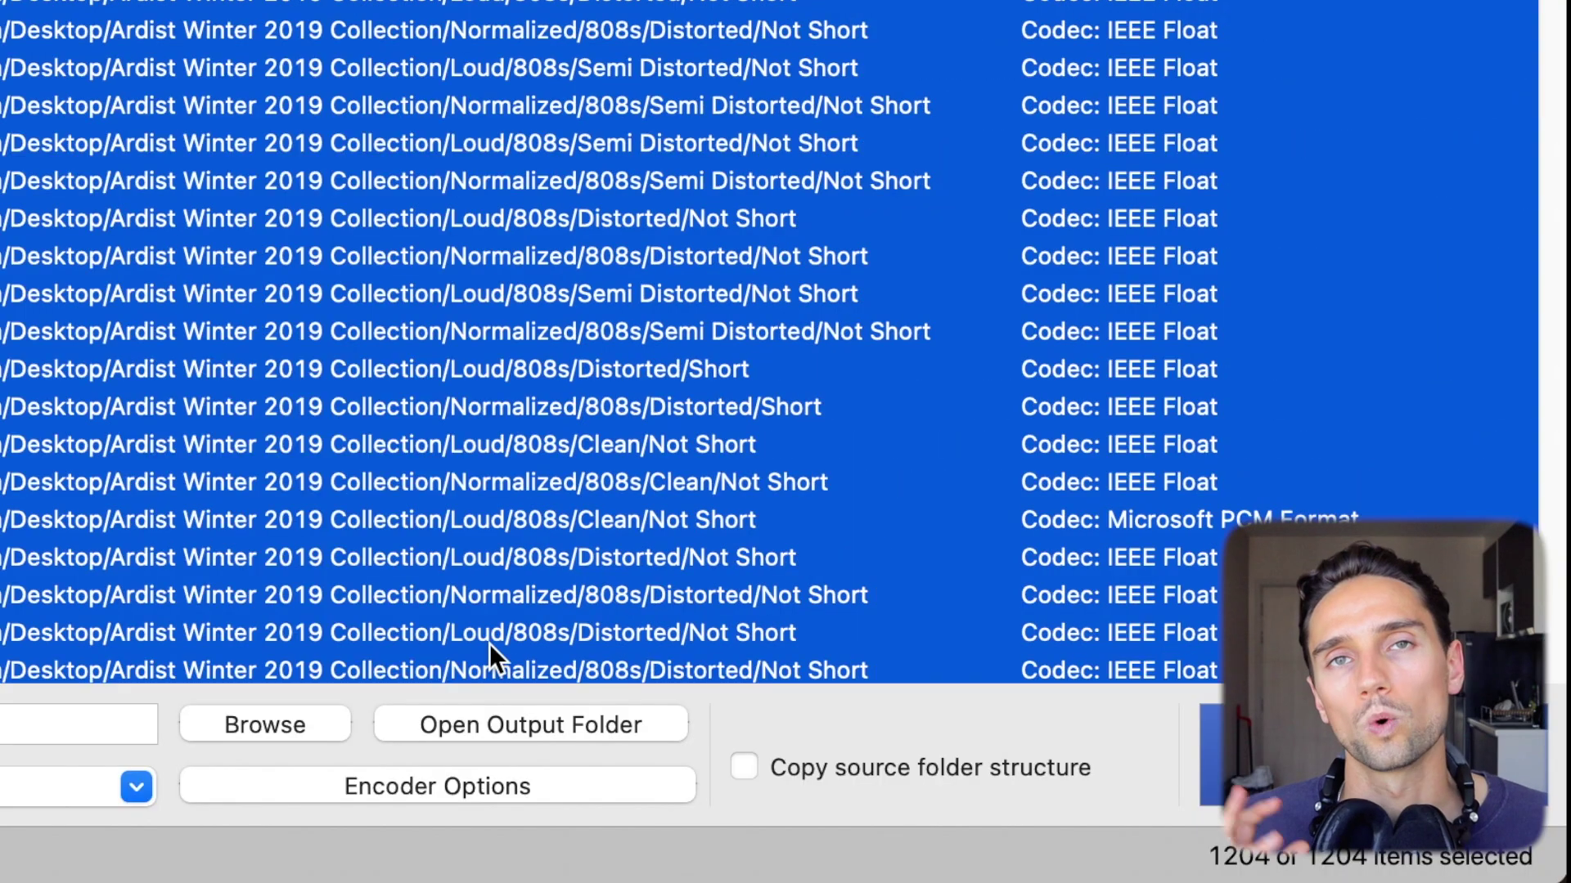
left_click(744, 767)
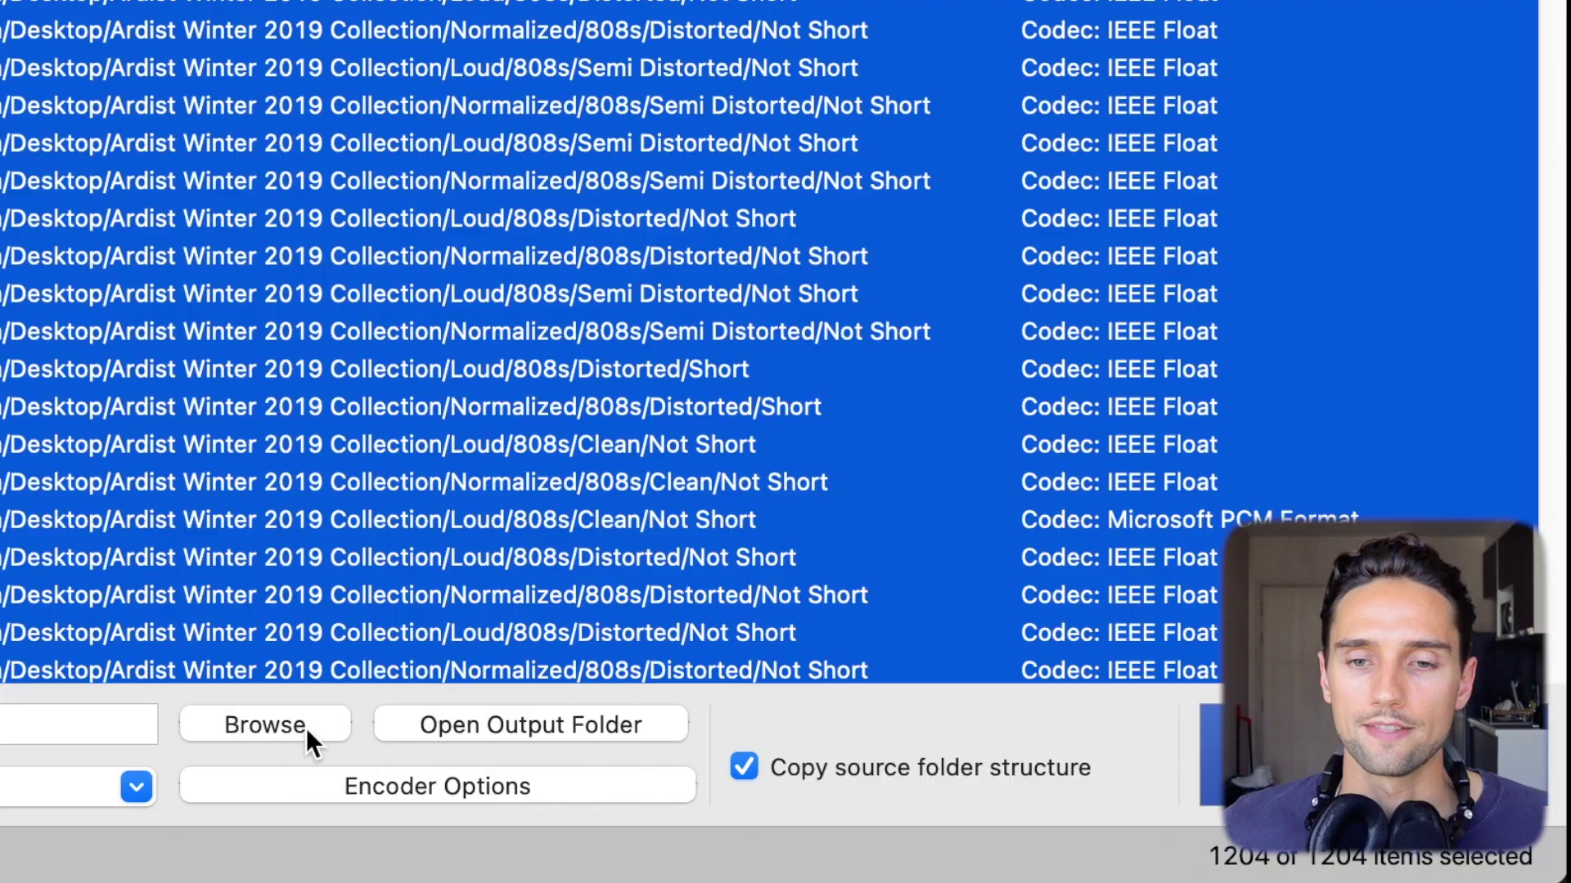
Set Desktop > 24b Kits as the output folder and start the conversion
left_click(464, 726)
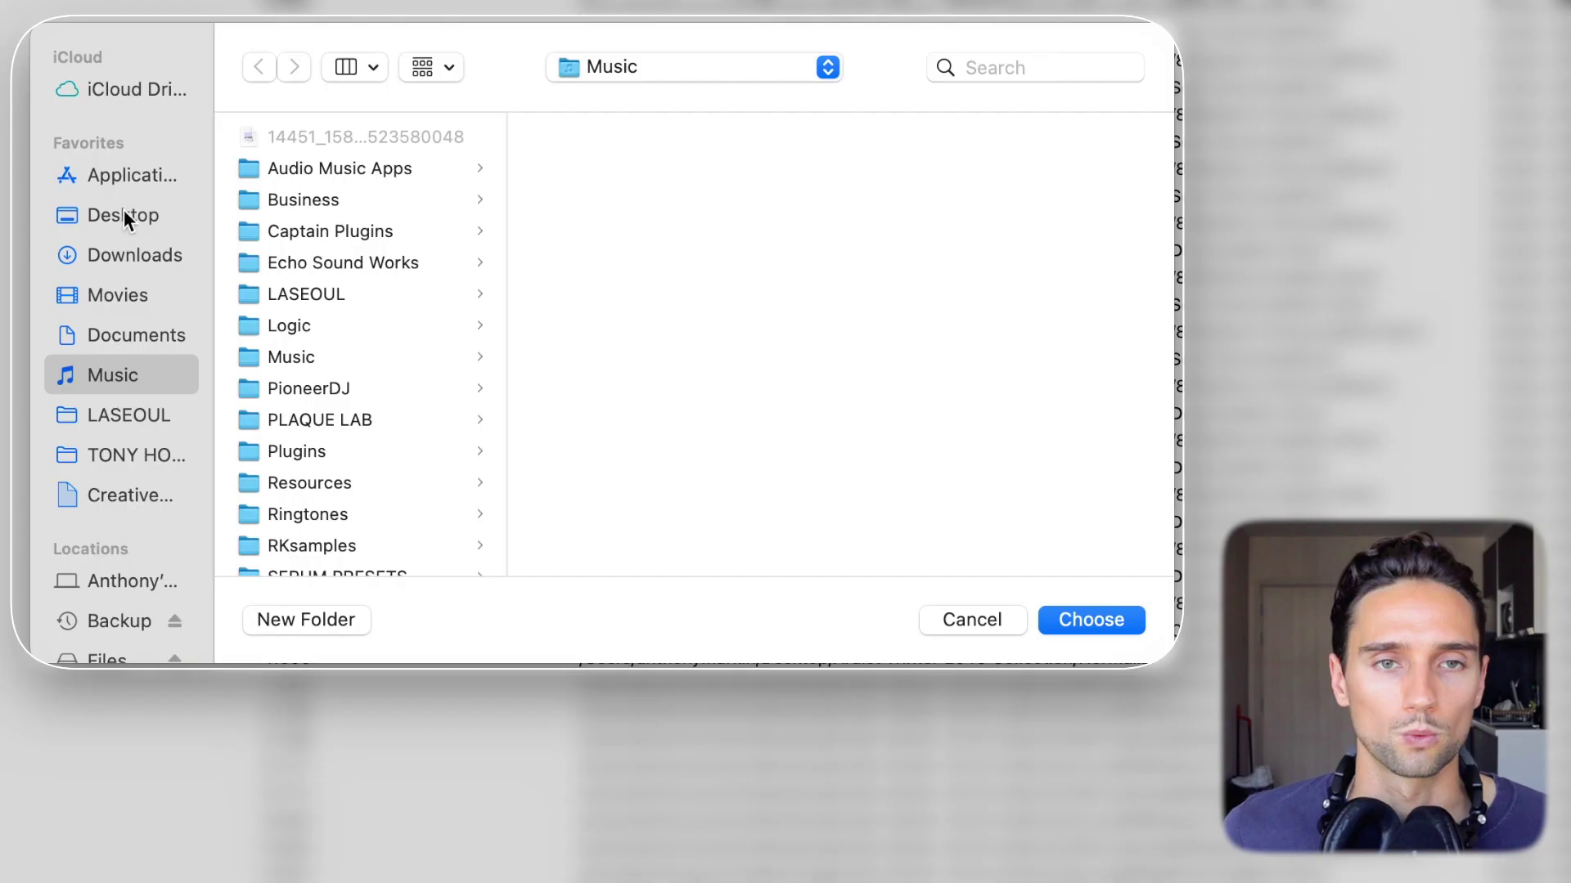
left_click(161, 215)
left_click(290, 138)
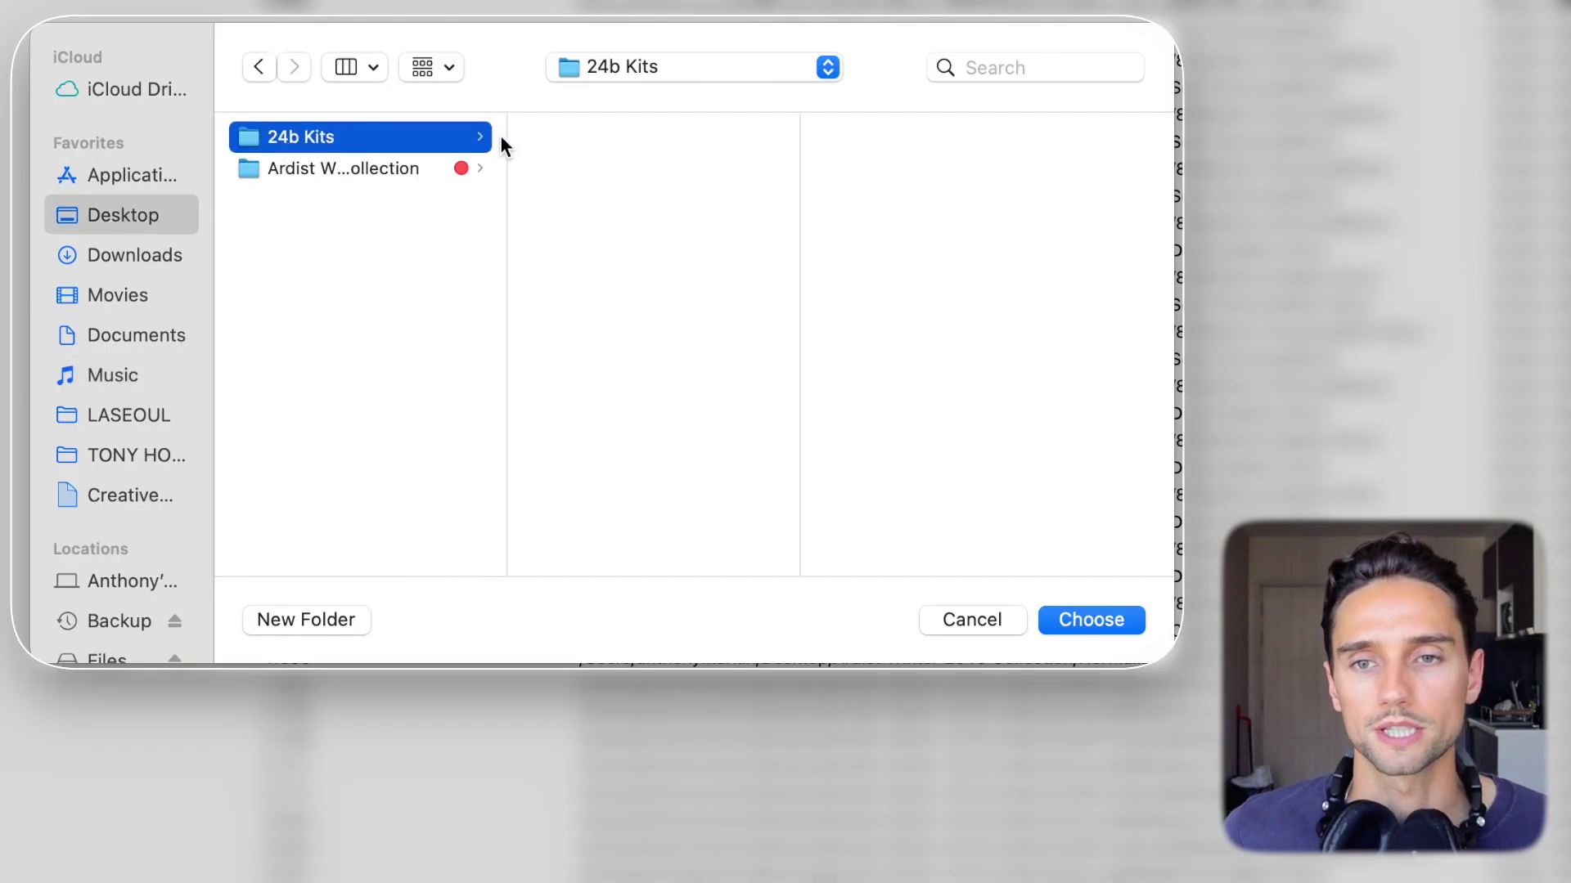
left_click(1084, 622)
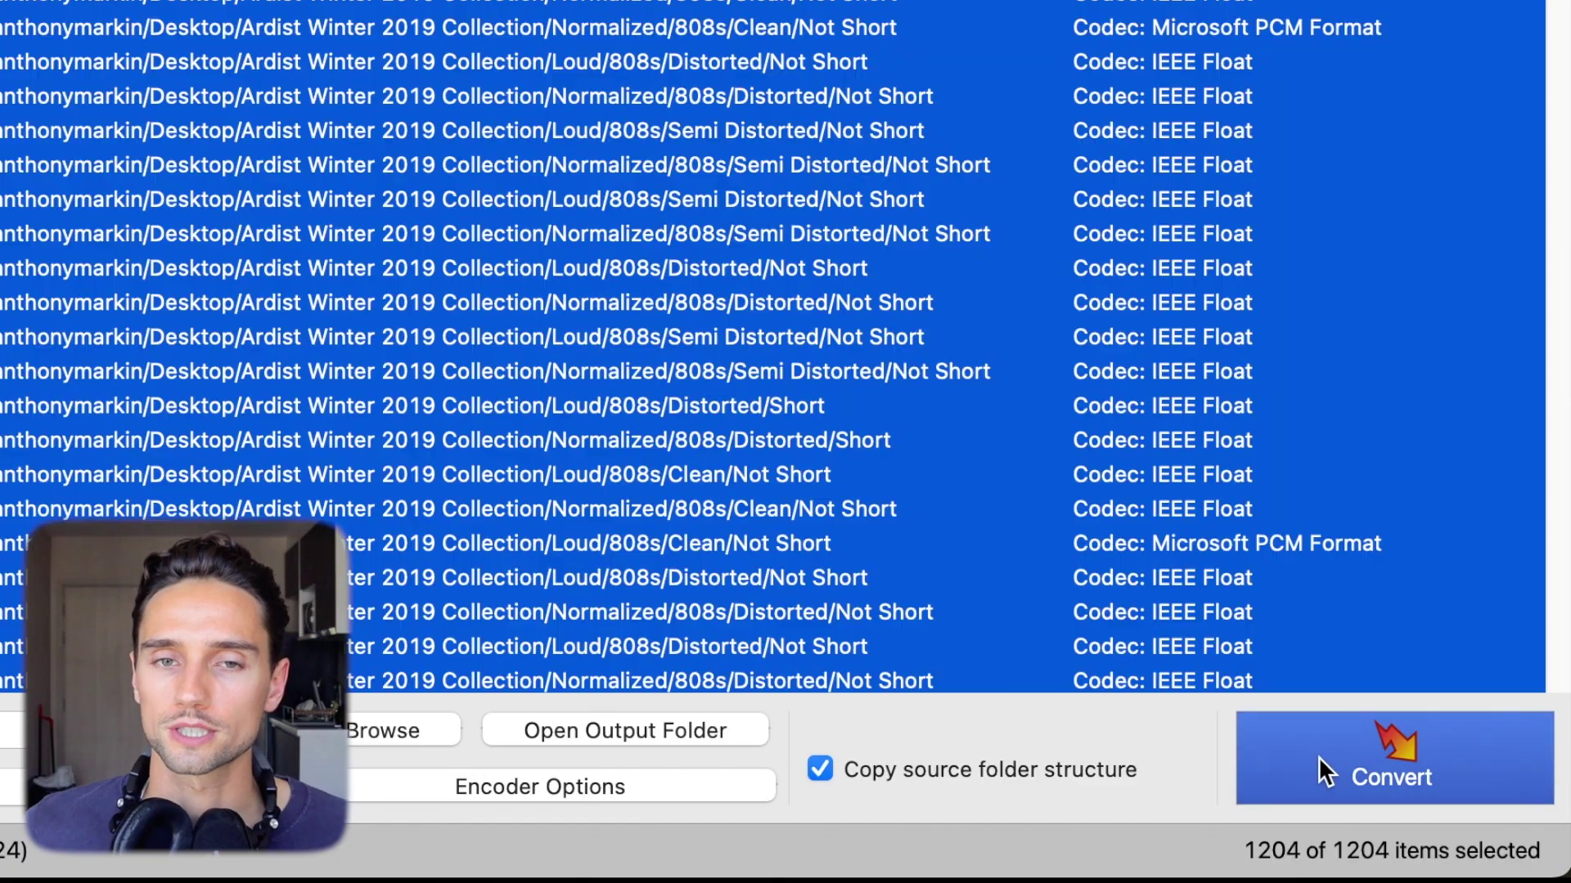
left_click(1319, 757)
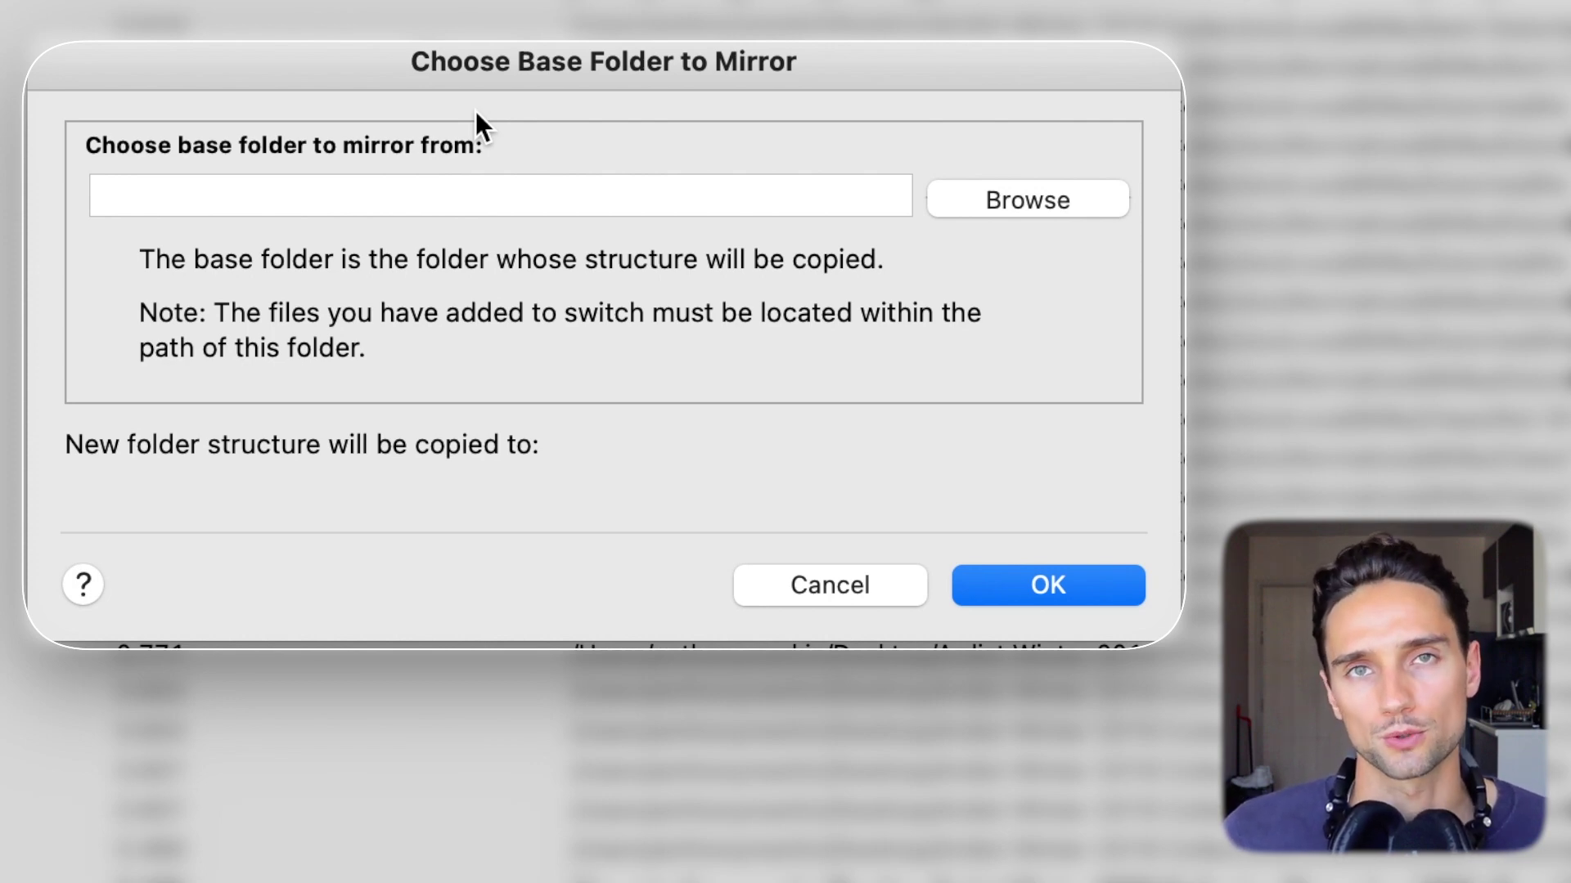
Choose Desktop > Ardist Winter 2019 Collection as the base folder to mirror
left_click(1053, 204)
left_click(114, 216)
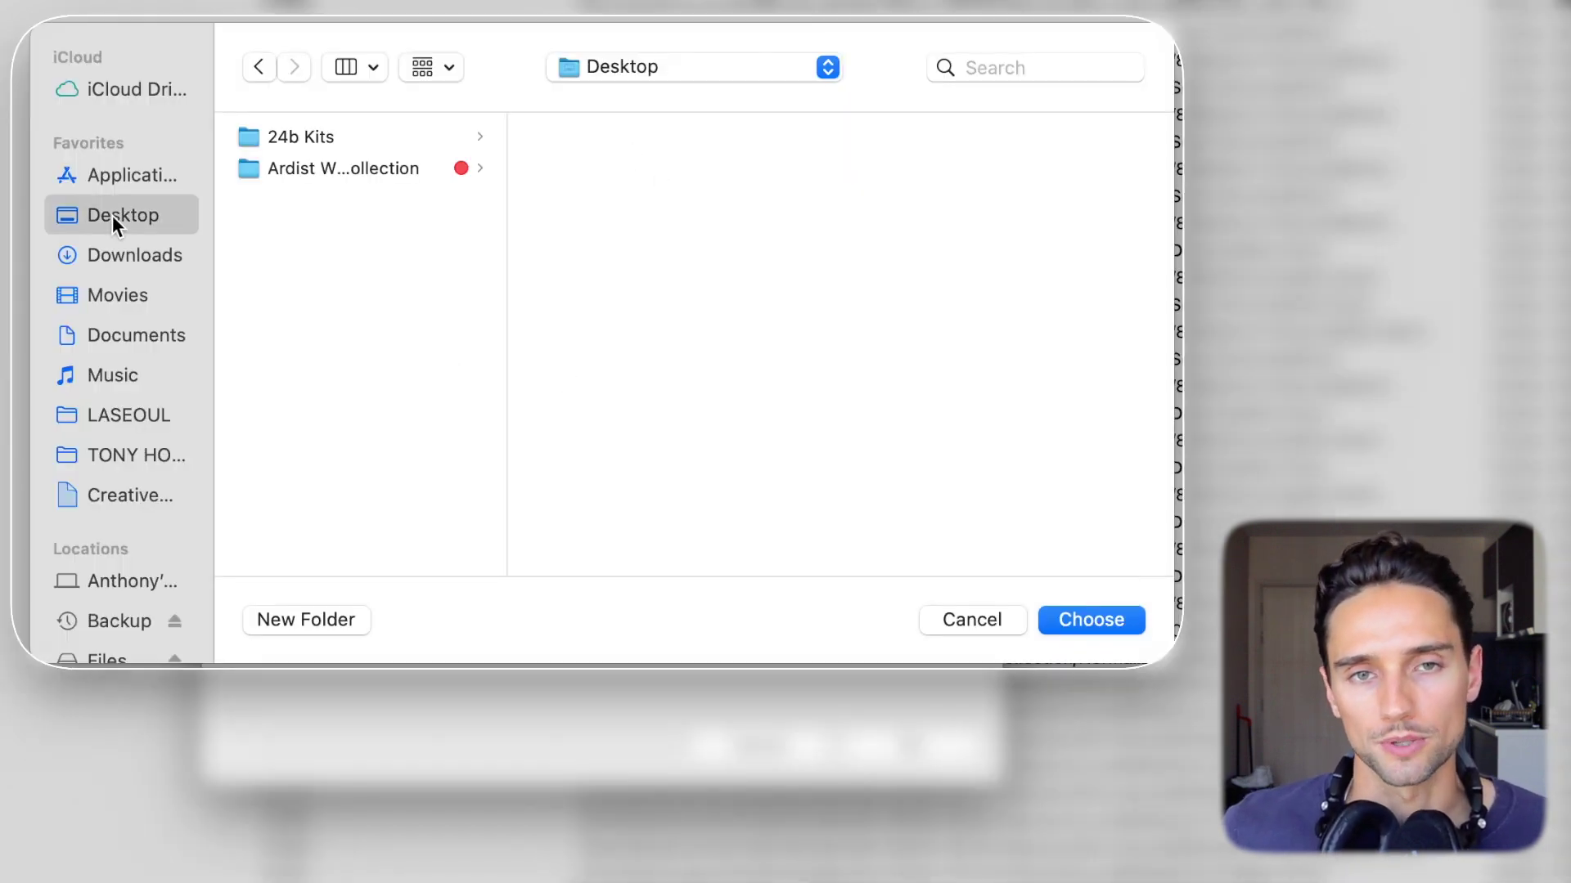
left_click(364, 168)
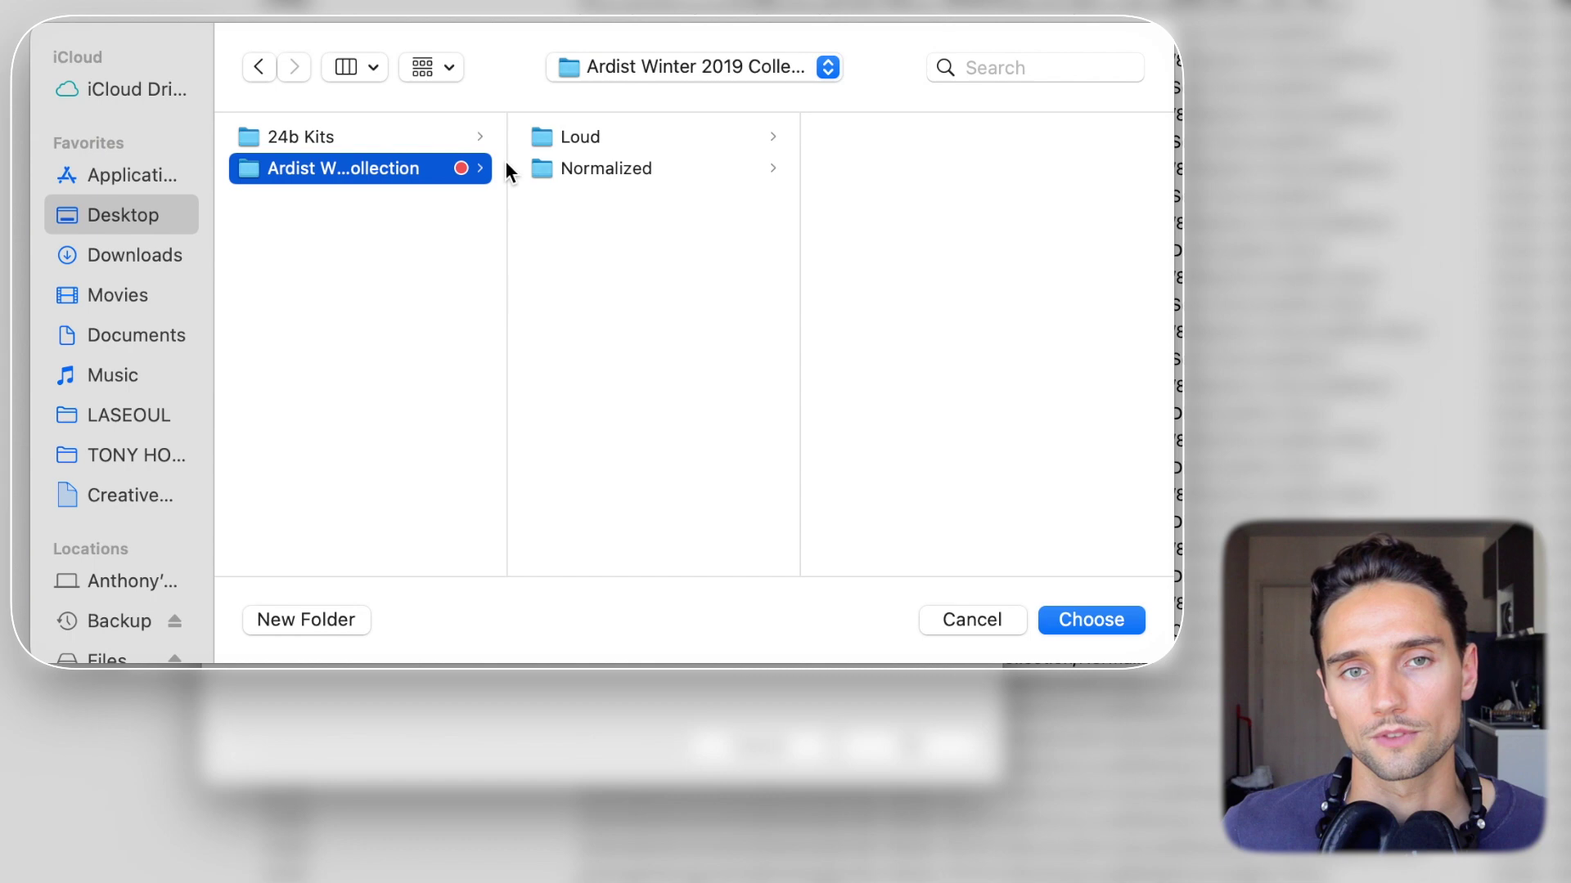
left_click_drag(507, 164, 696, 162)
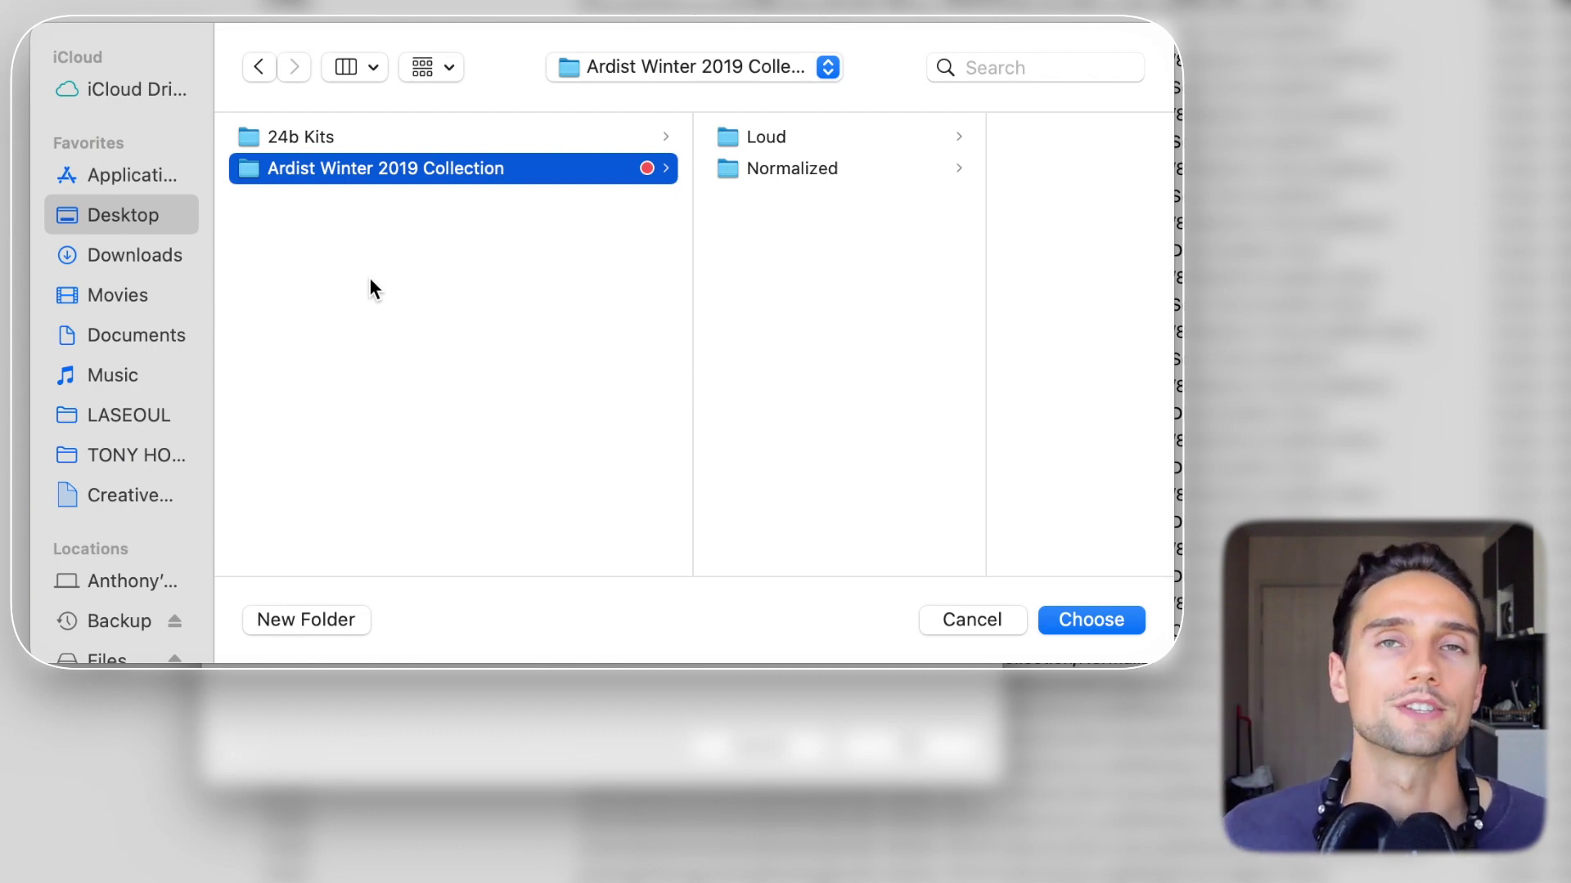
left_click(1081, 629)
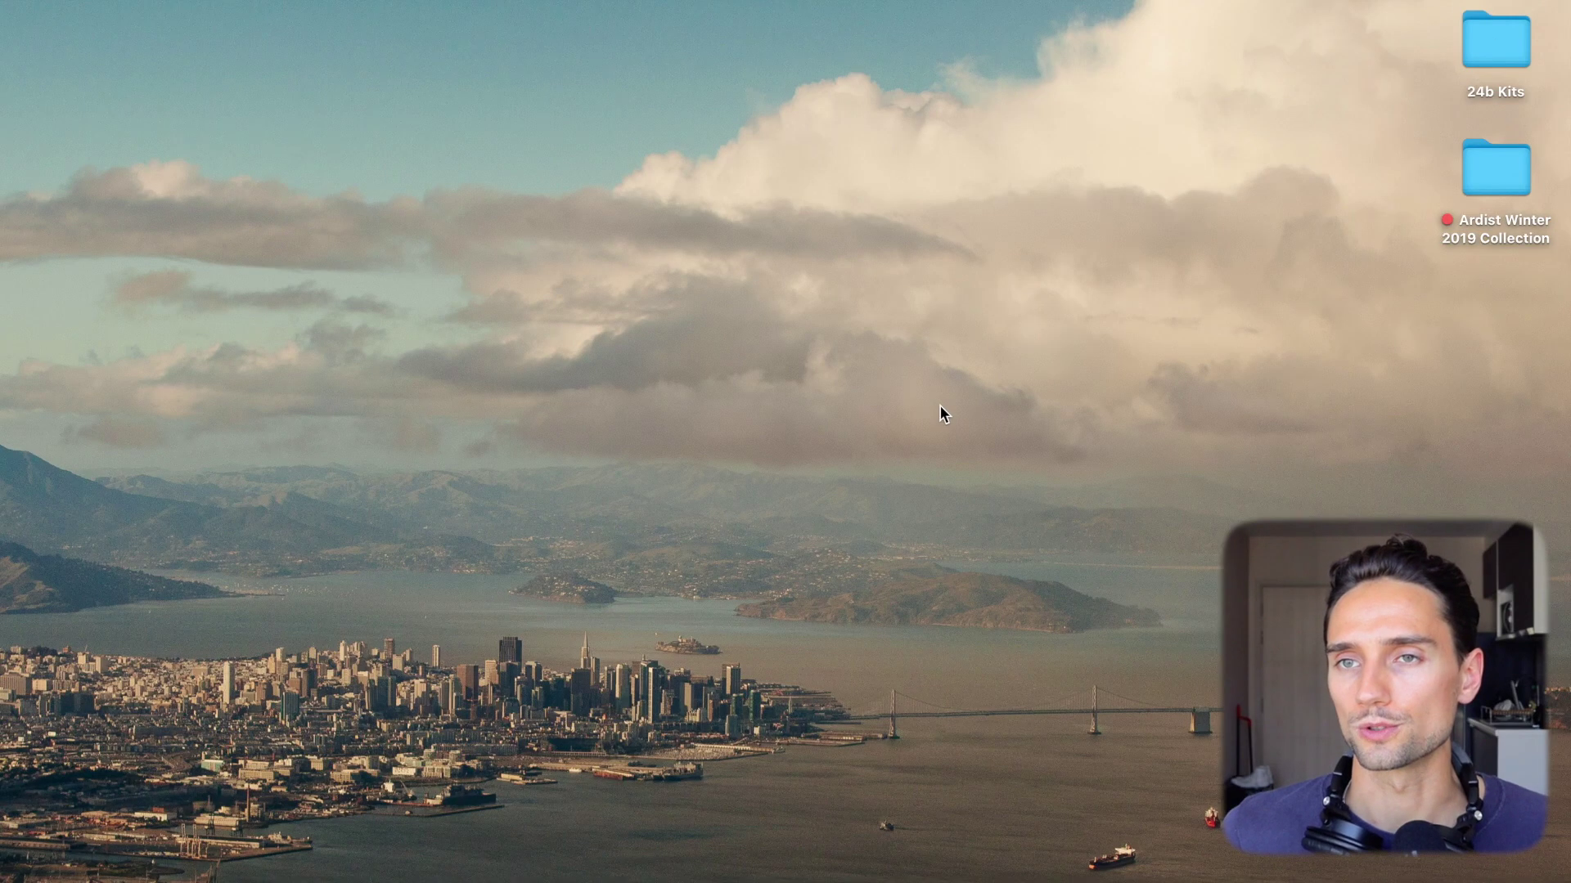
Inspect 24b Kits > Ardist Winter 2019 Collection, checking its Loud and Normalized subfolders
double_click(1503, 38)
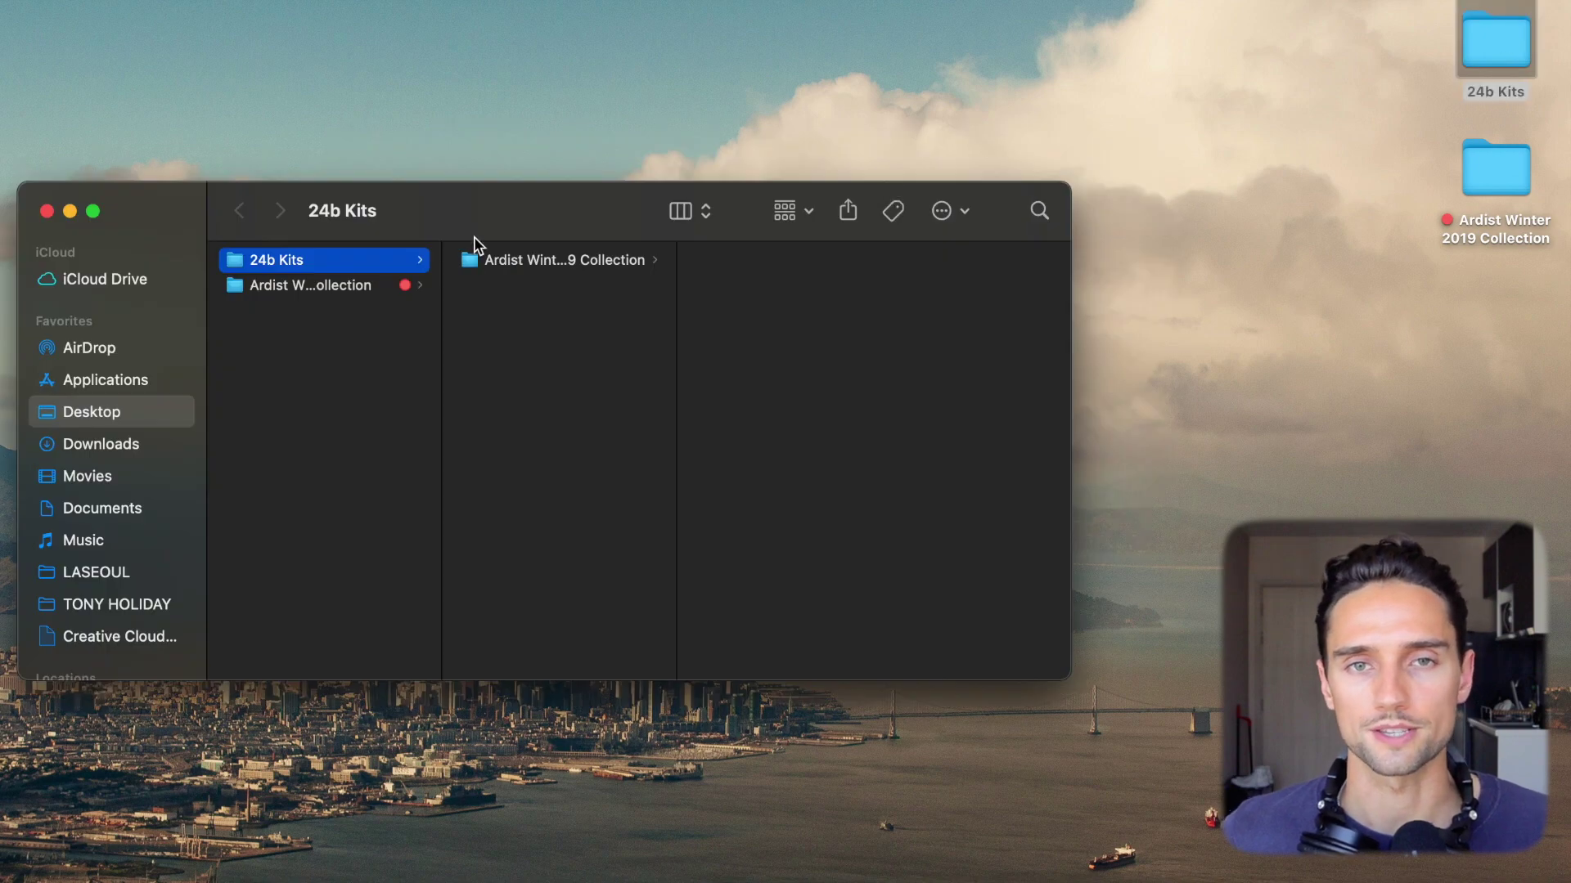
left_click(631, 261)
key("Right")
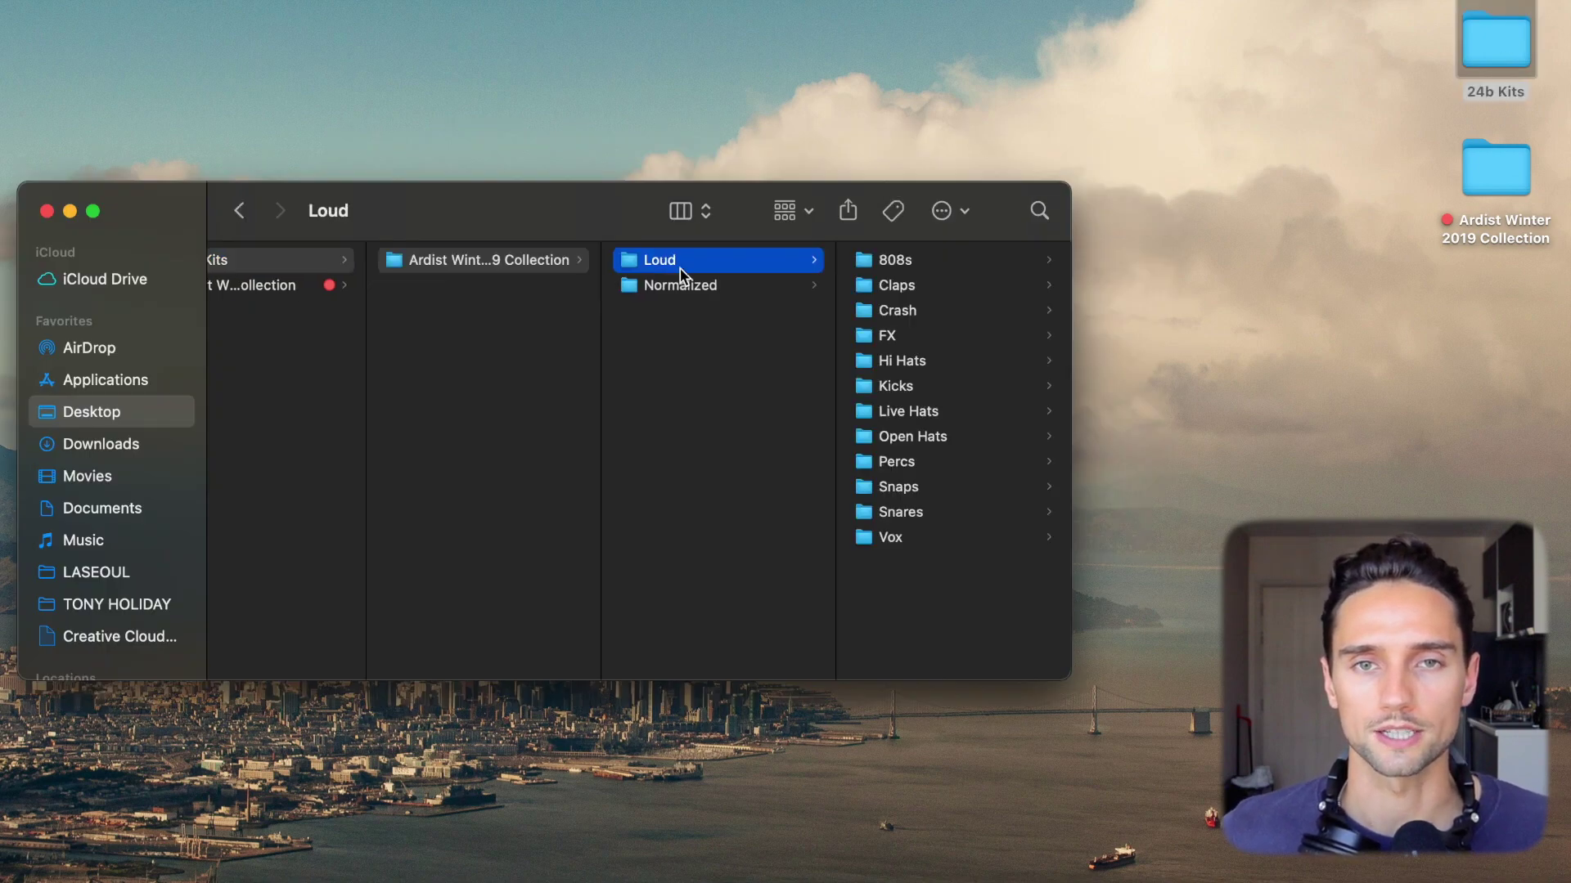
key("Left")
key("Right")
key("Down")
key("Up")
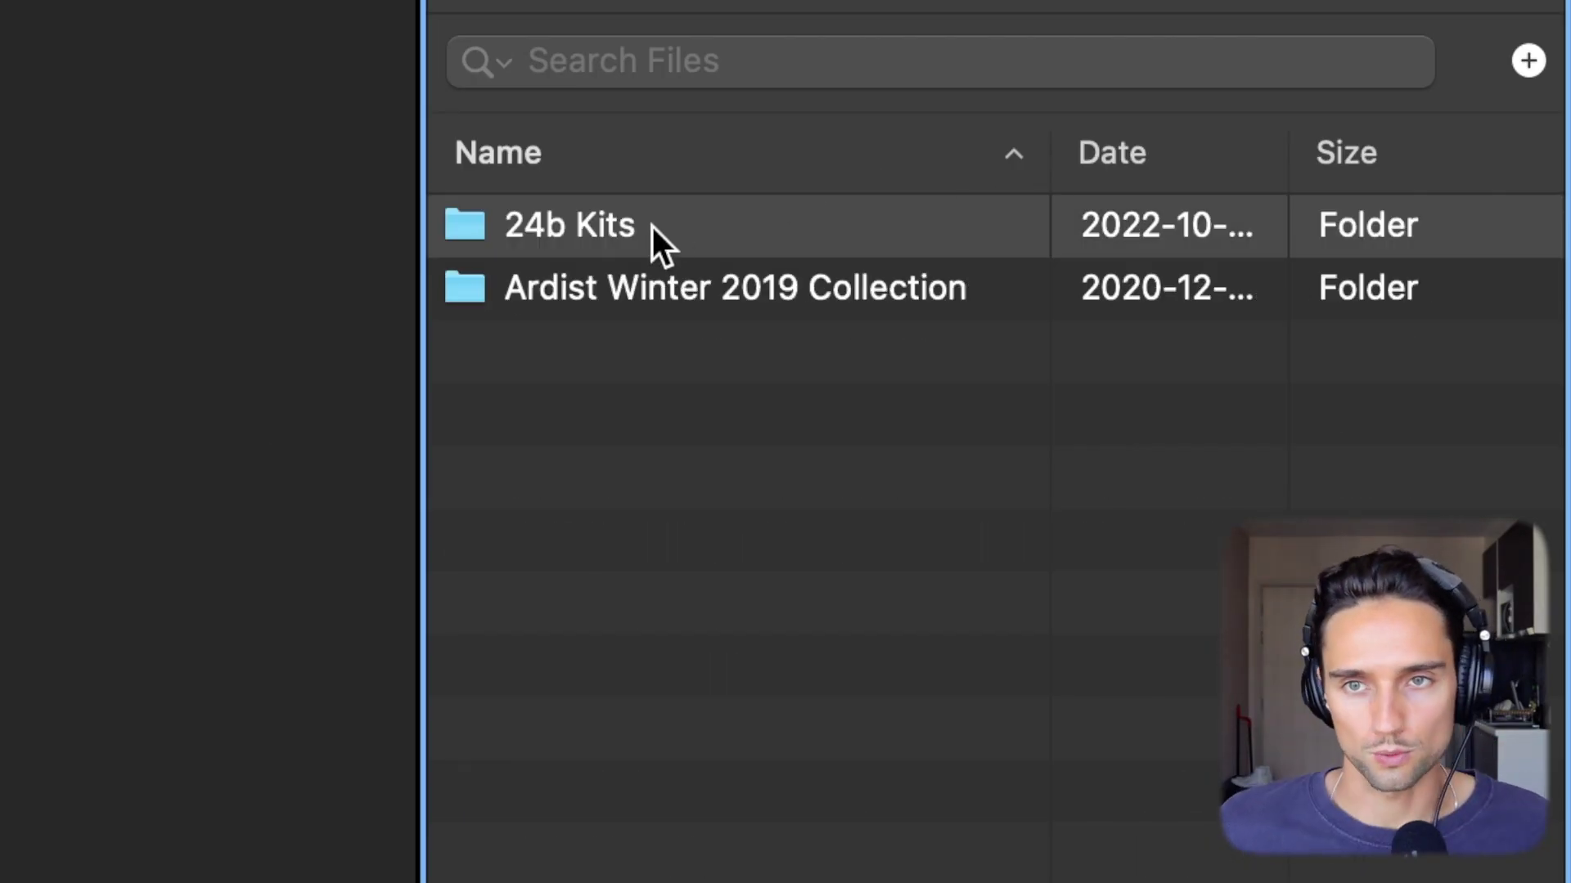
Open 24b Kits > Loud > 808s and preview the converted clap, hi-hat and 808 samples
double_click(652, 228)
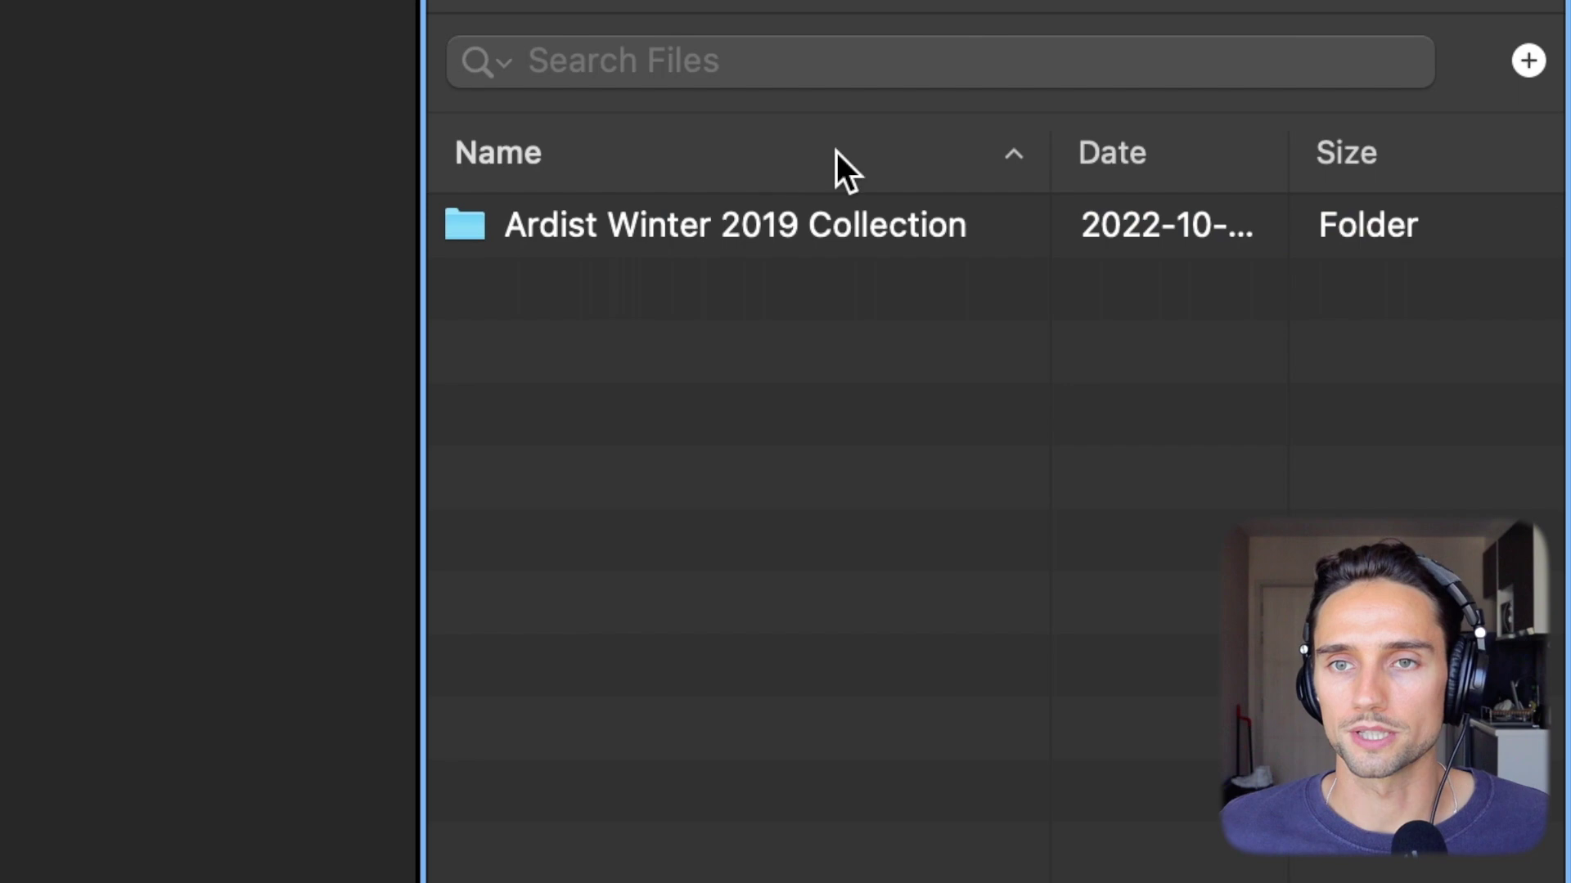
key("super+Down")
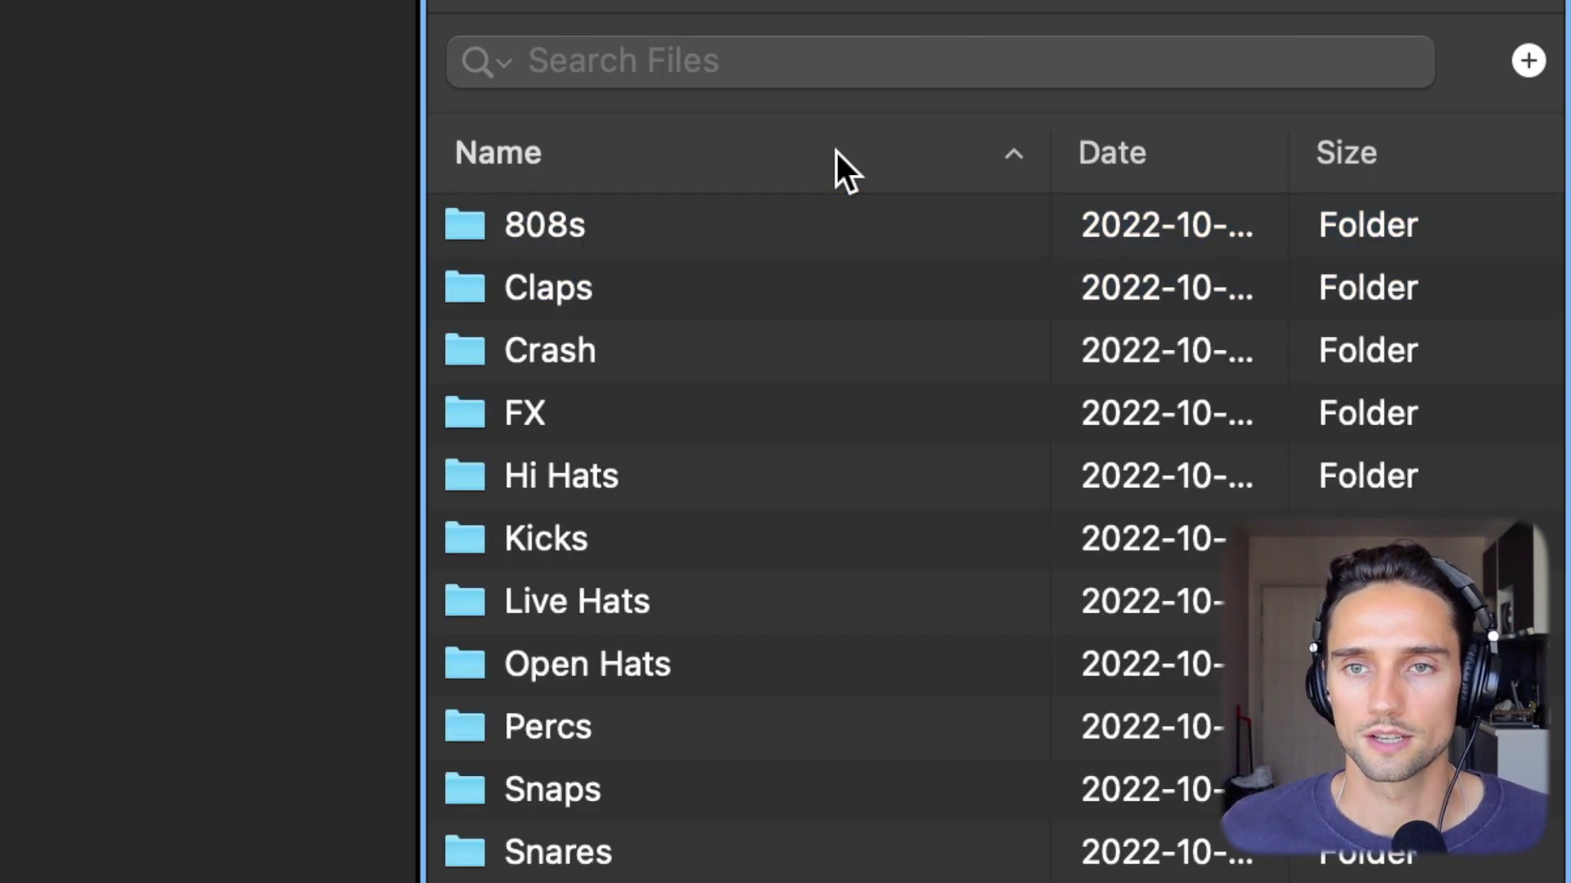
key("super+Down")
key("super+Down")
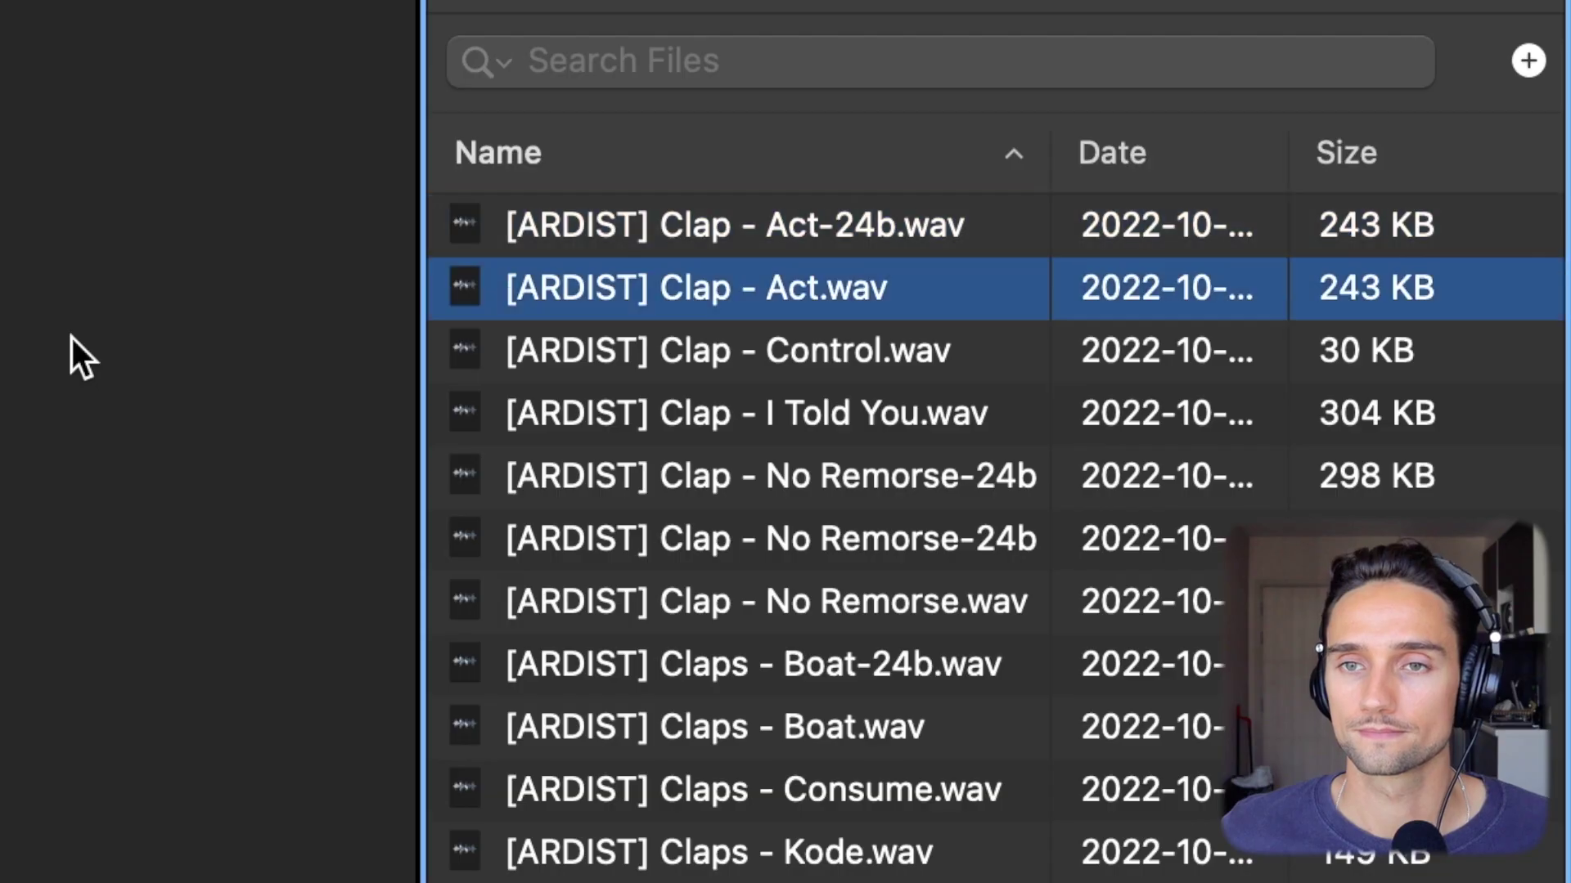
key("Down")
key("Down")
key("Down")
key("Down")
key("Down")
key("Down")
key("Down")
key("Down")
key("Down")
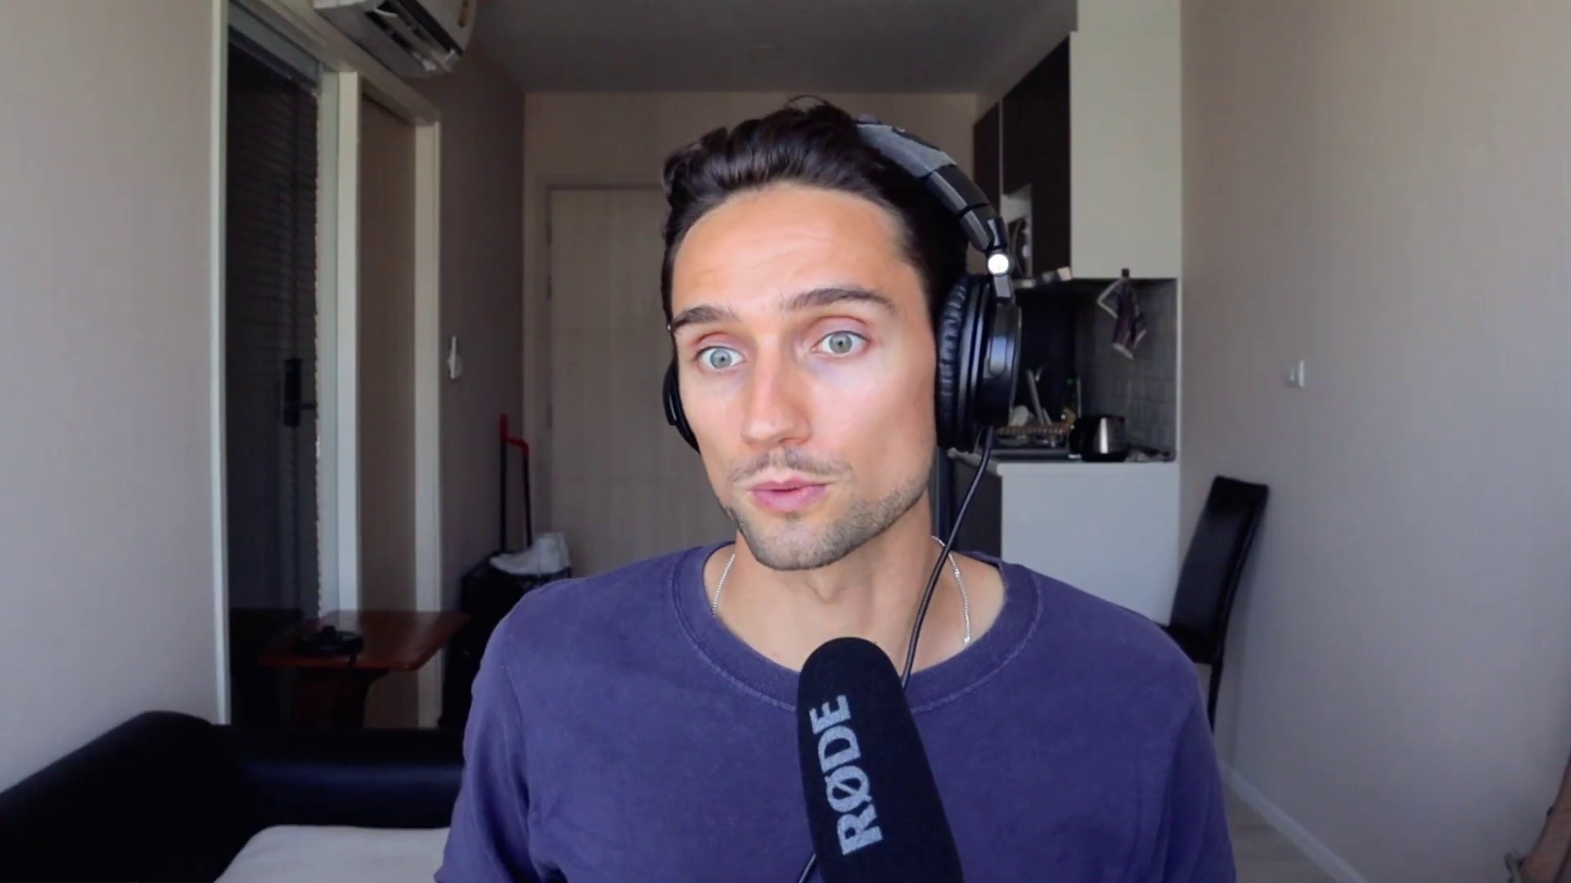
key("Down")
key("Down")
key("Down")
key("Down")
key("Down")
key("Down")
key("Down")
key("Down")
key("Down")
key("Down")
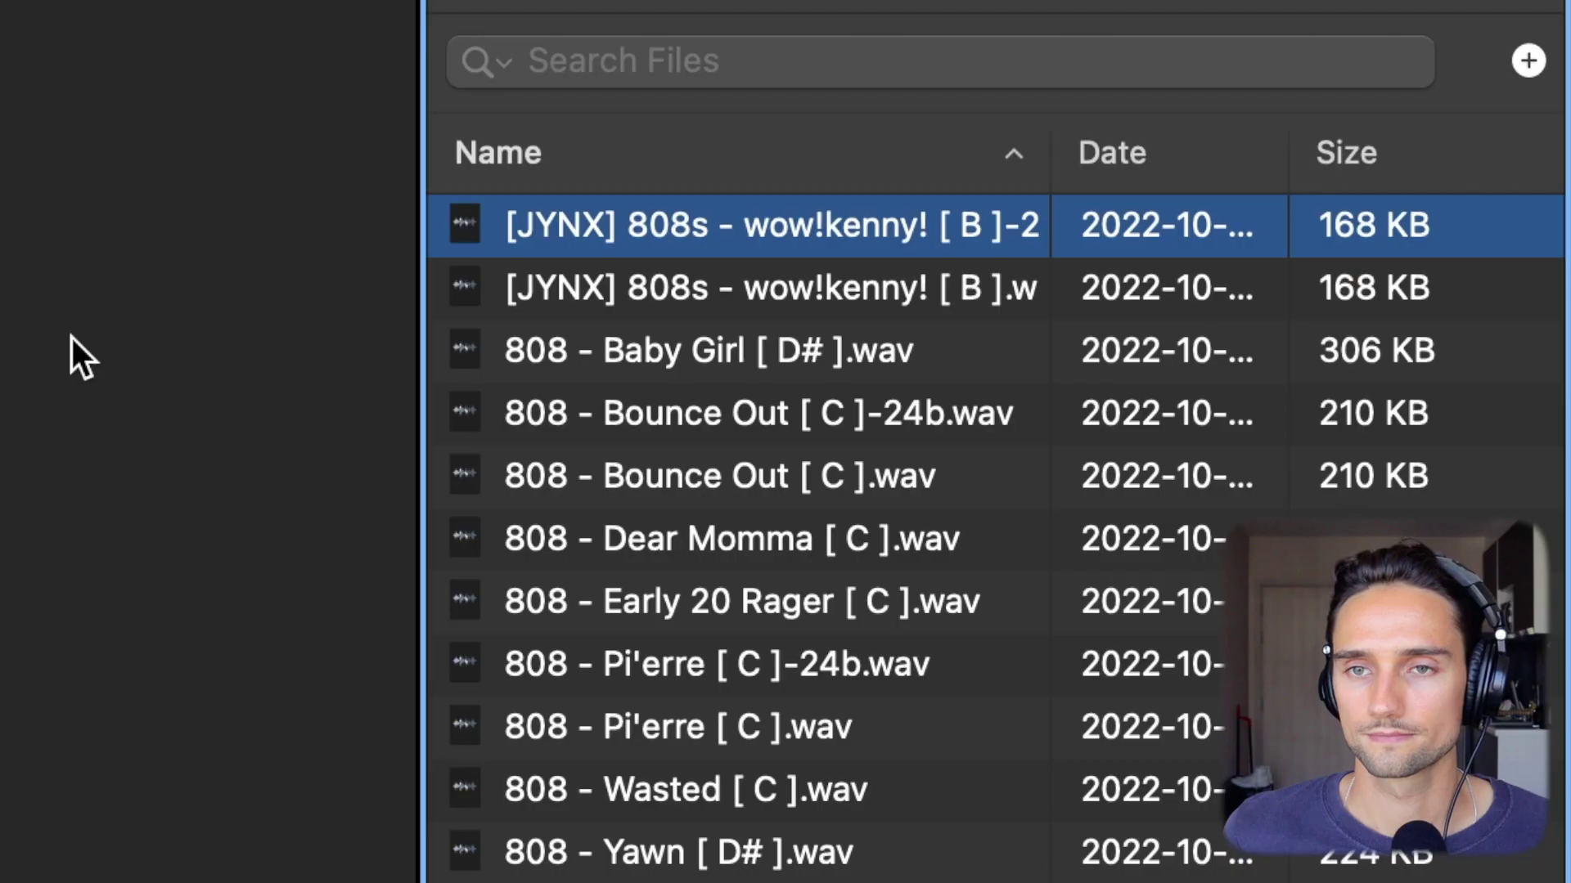
key("Down")
key("Down")
key("Down")
key("Down")
key("Down")
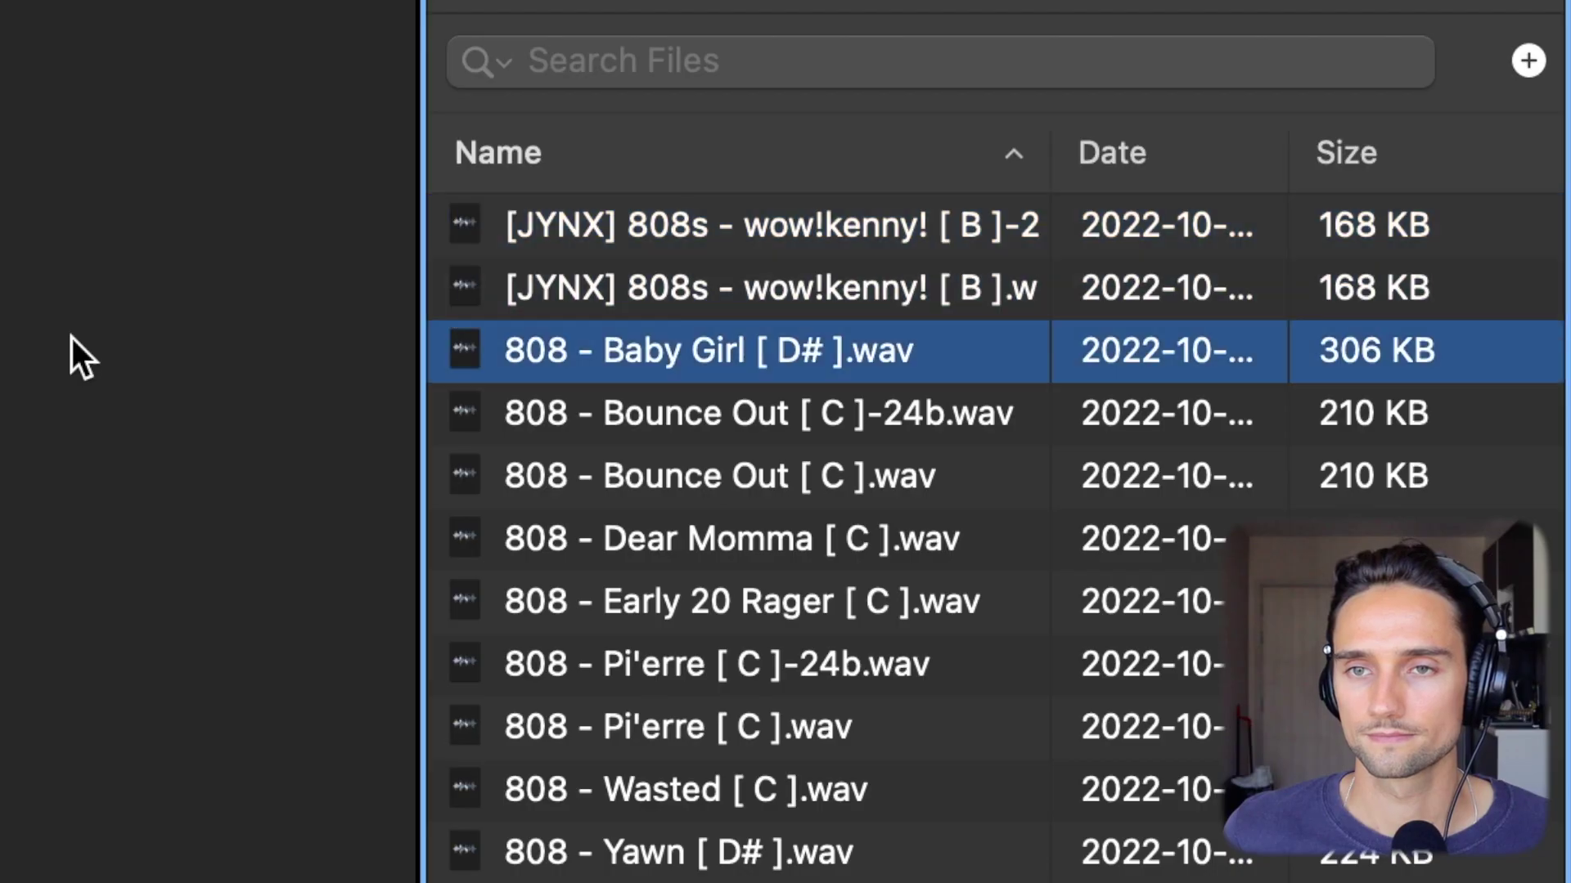
key("Down")
key("Down")
key("Down")
key("Down")
key("Down")
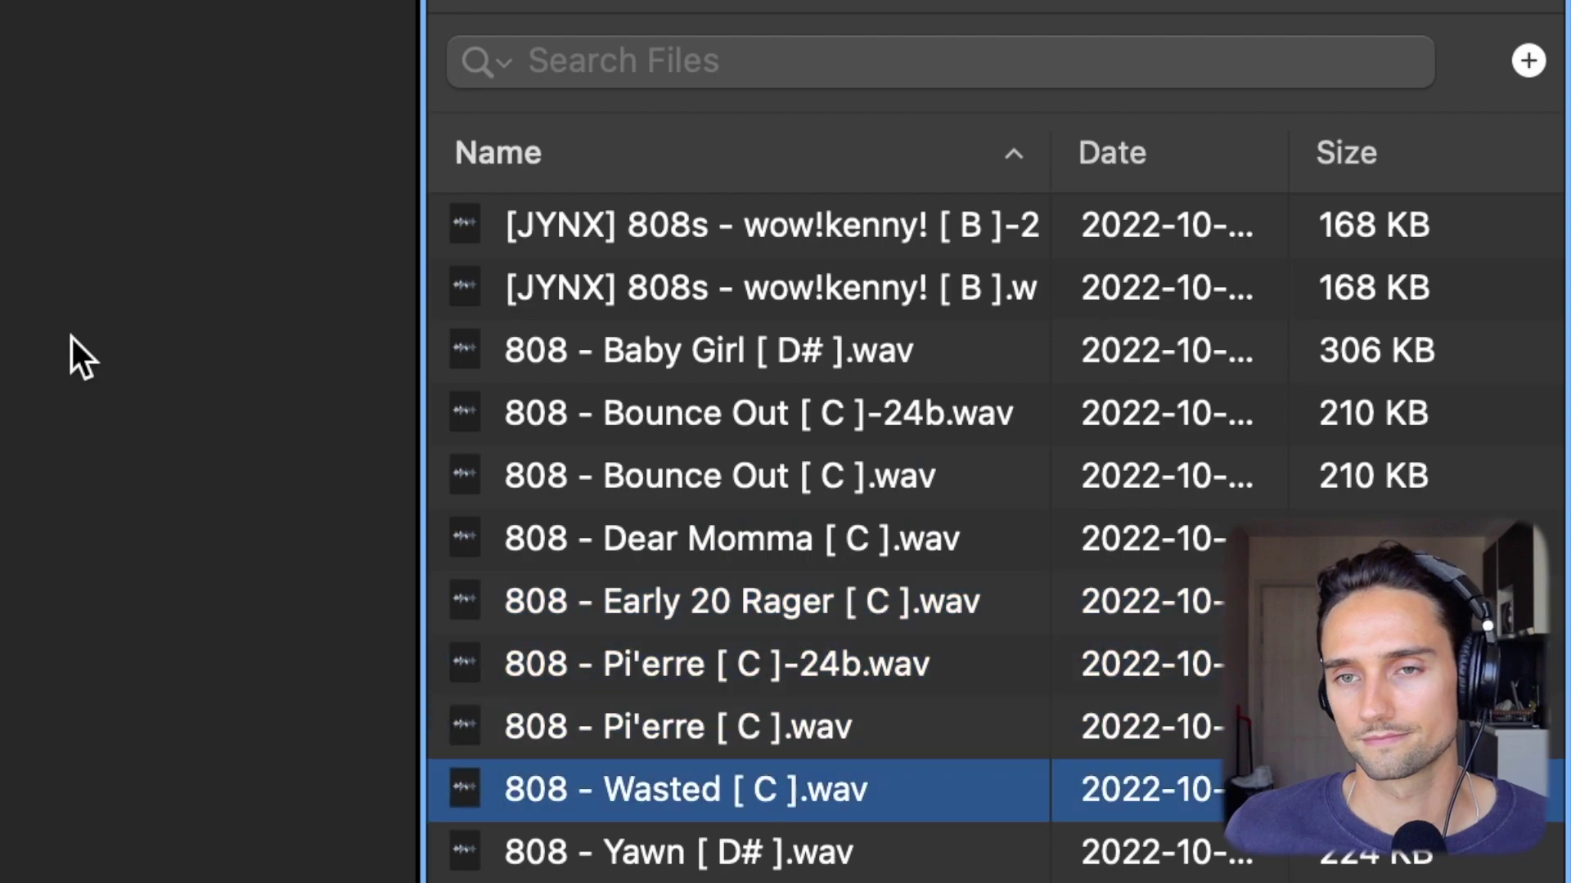